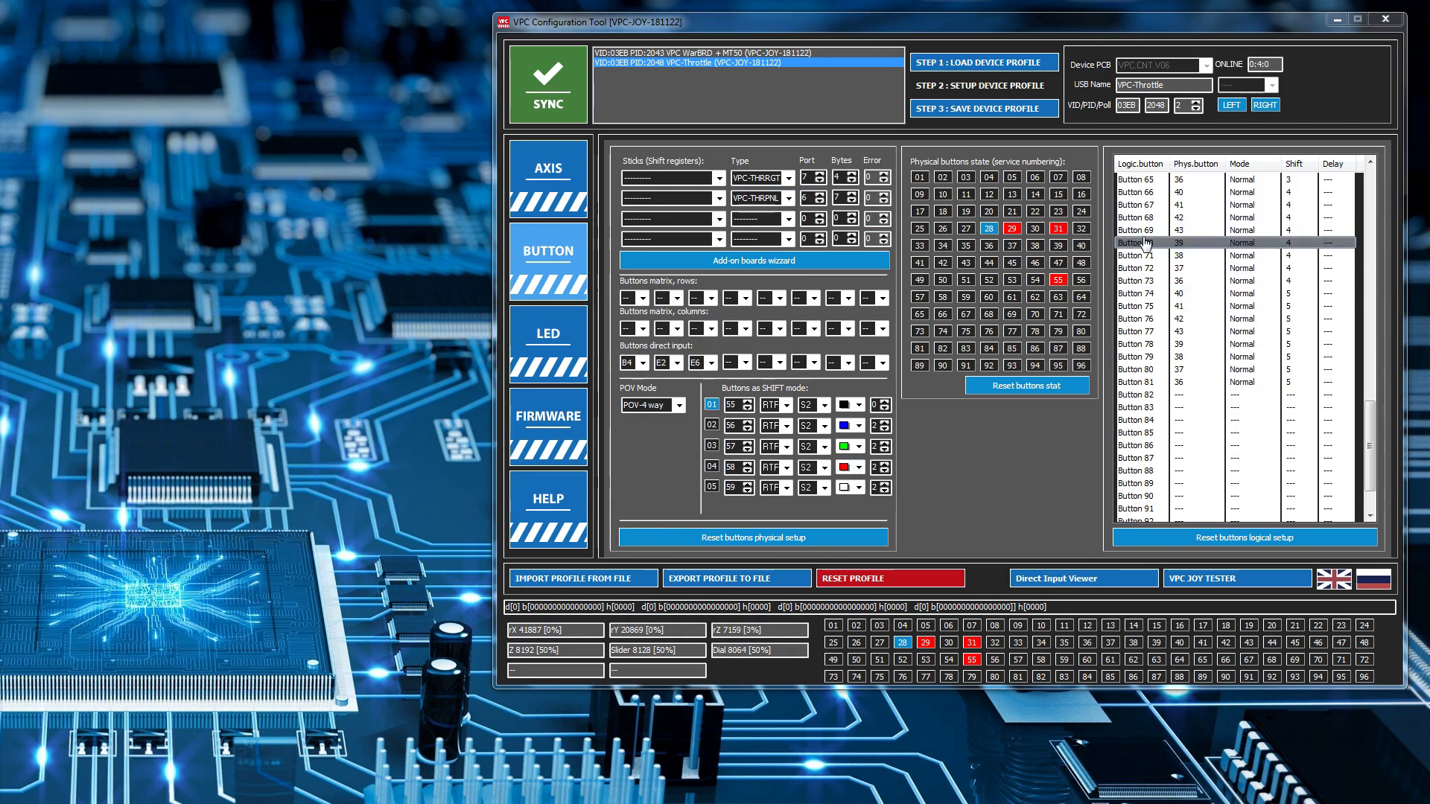
Find logical Button 32, a Switch on physical button 28, in the VPC list, then go to DCS World.
left_click_drag(1370, 455, 1391, 280)
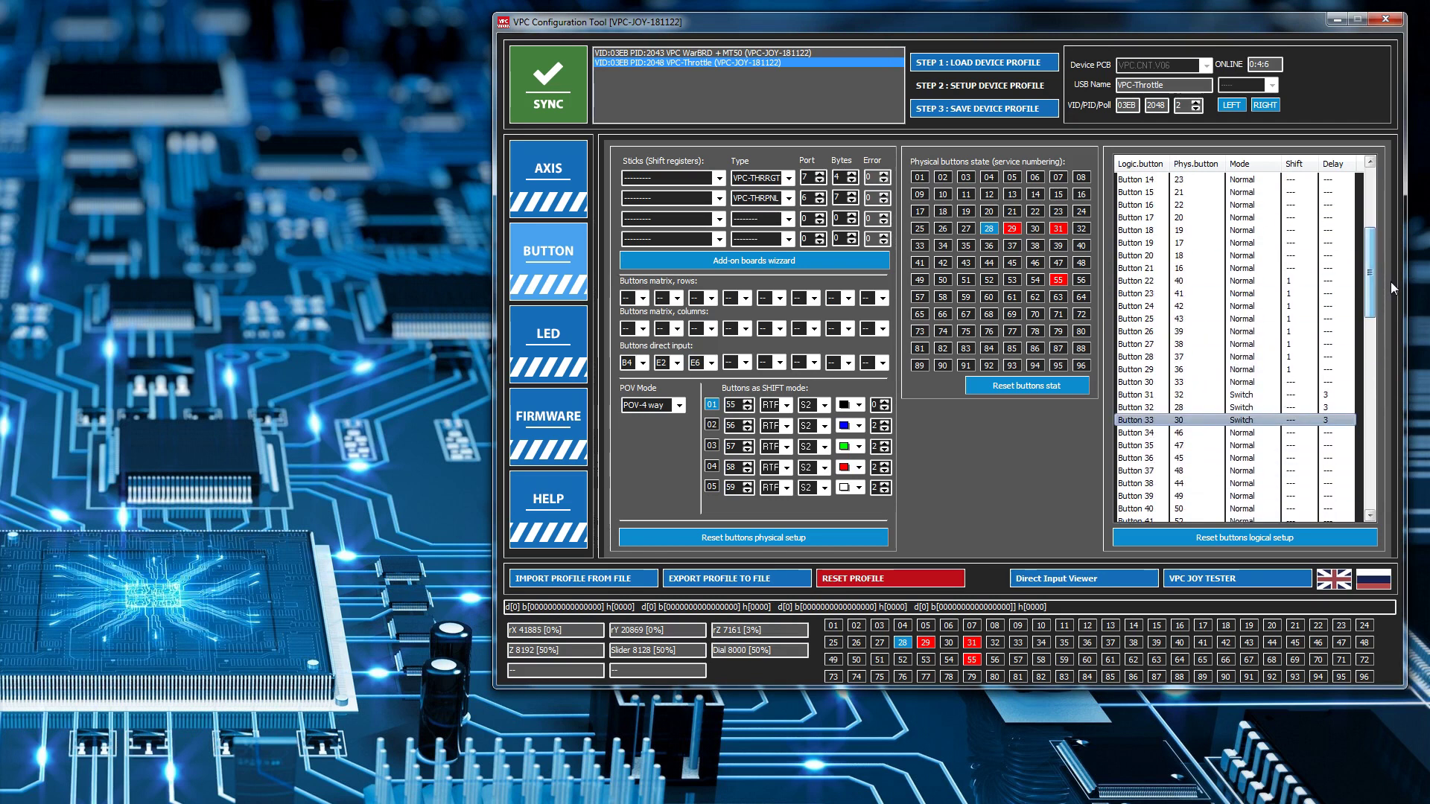
left_click(1215, 415)
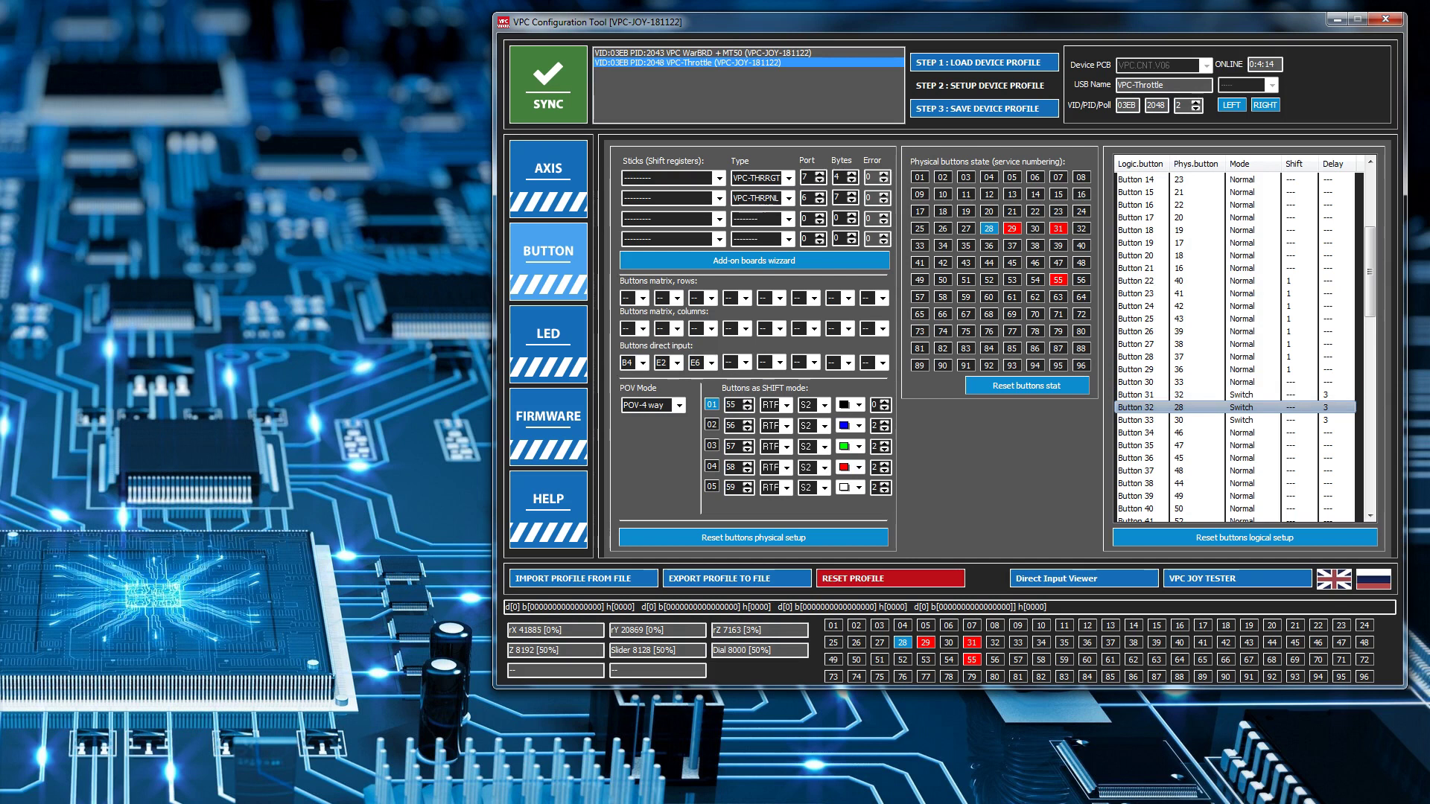
key("alt+Tab")
In Mi-8MTV2 controls, bind JOY_BTN32 on VPC-Throttle to 115V Inverter Switch - Down.
left_click_drag(408, 152, 962, 38)
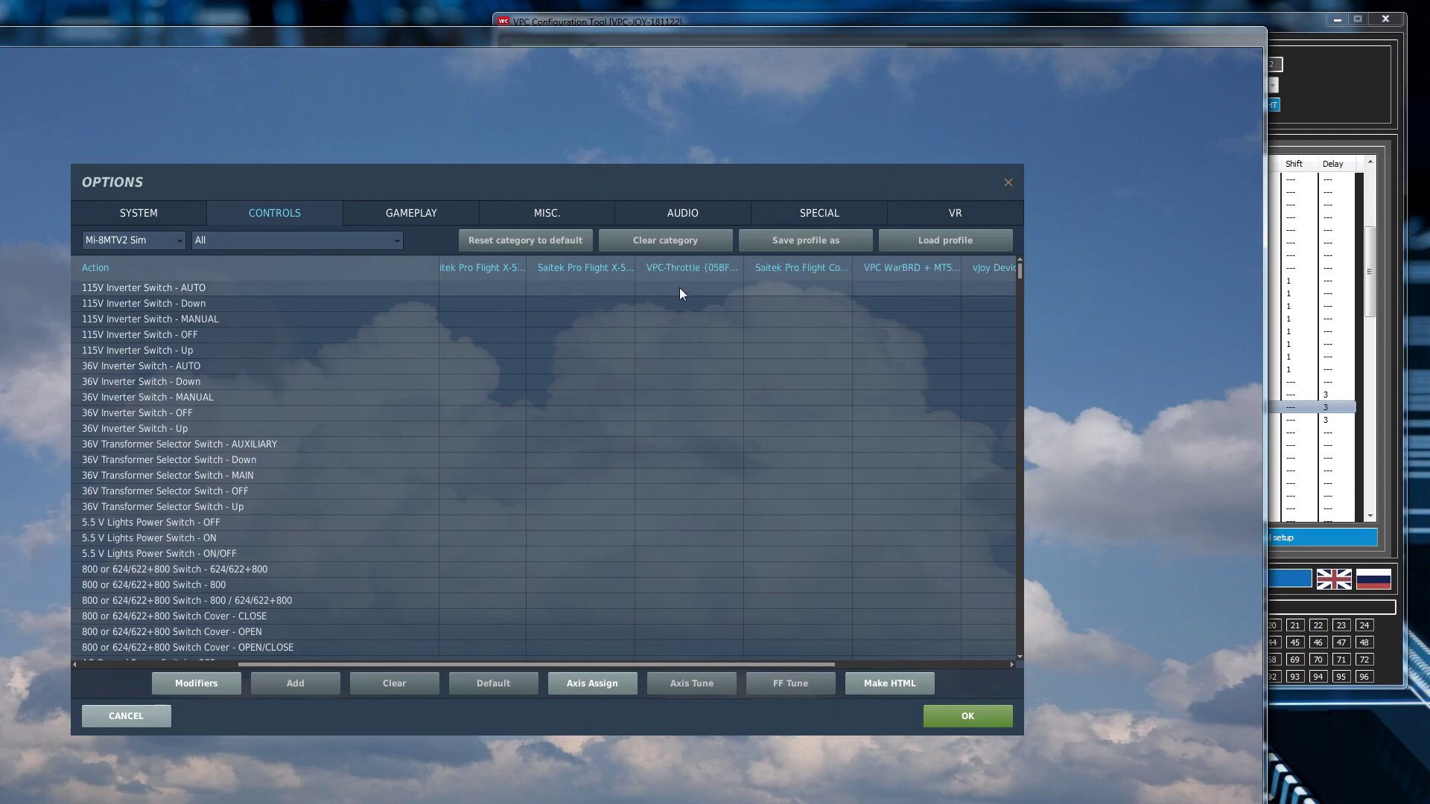
left_click(677, 307)
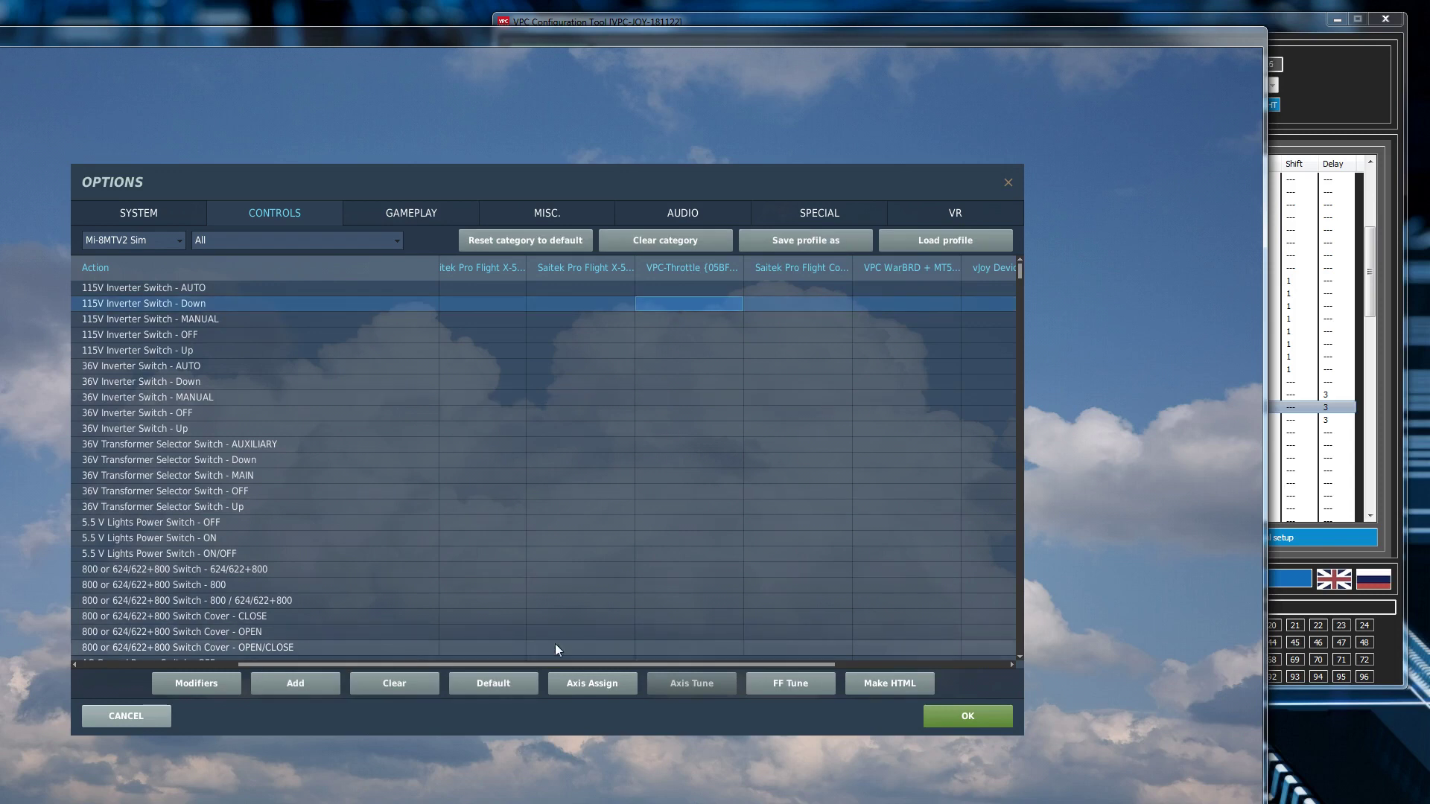
left_click(332, 692)
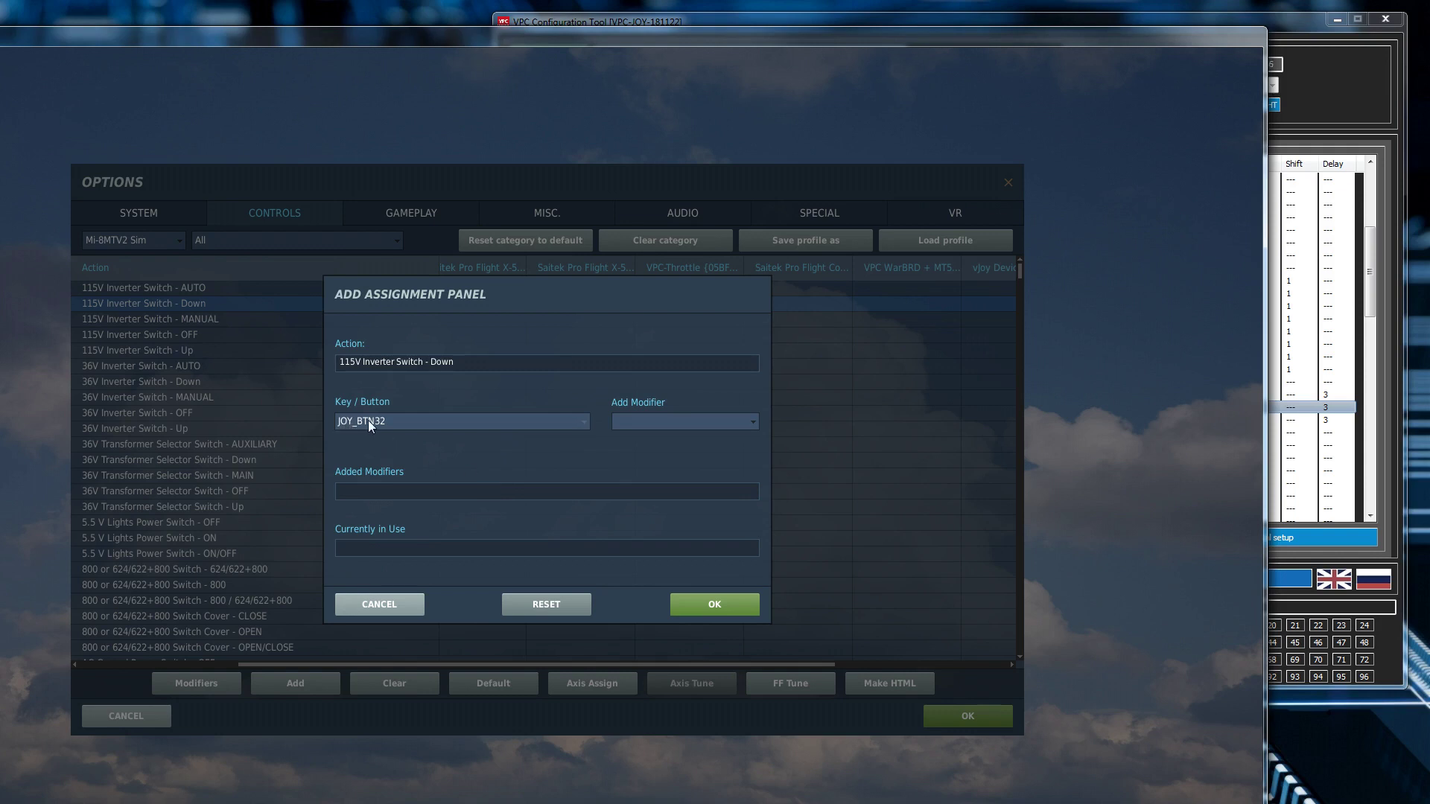
left_click(703, 606)
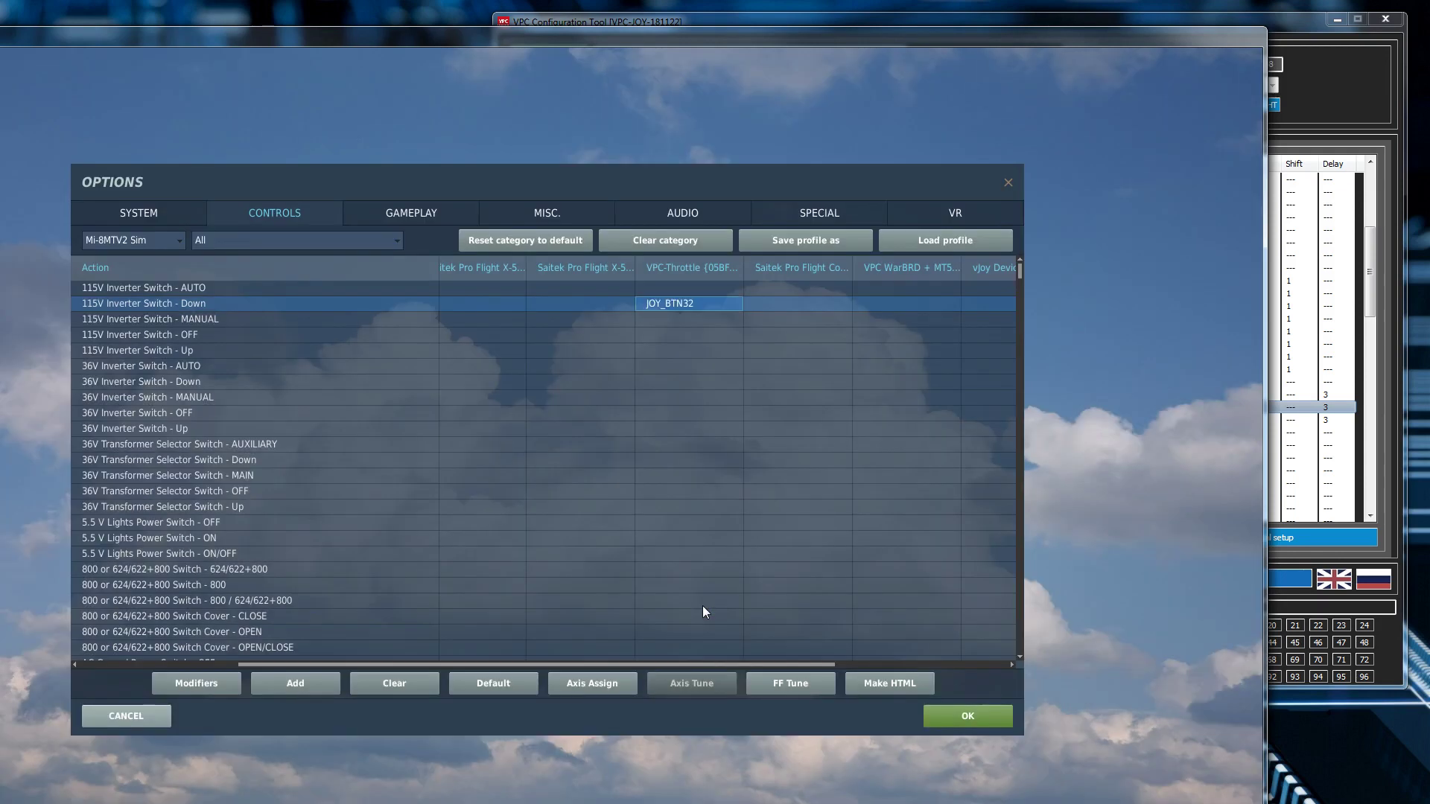
Cancel the 115V Inverter Switch - OFF binding, since button 32 is taken, and return to VPC.
left_click(695, 337)
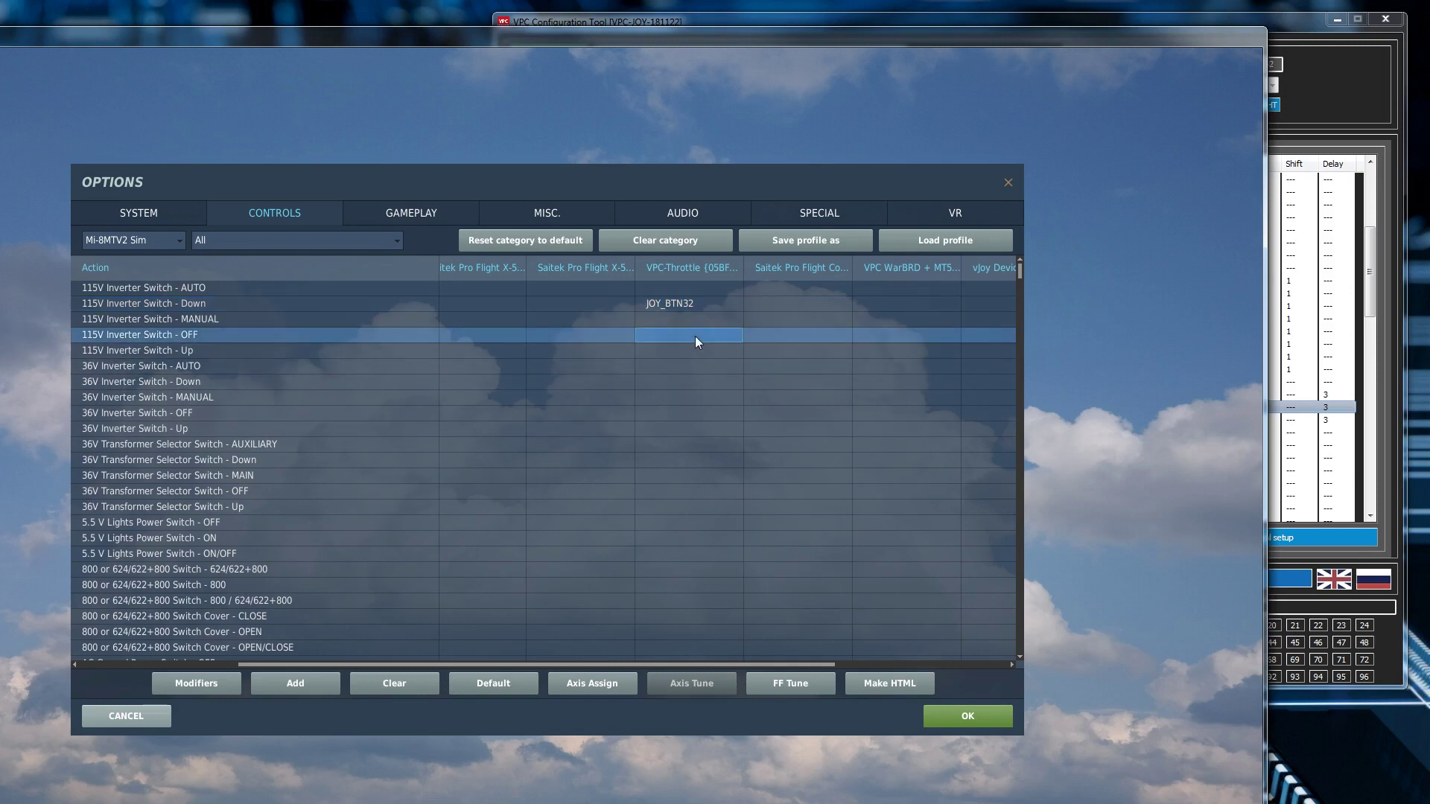
double_click(695, 337)
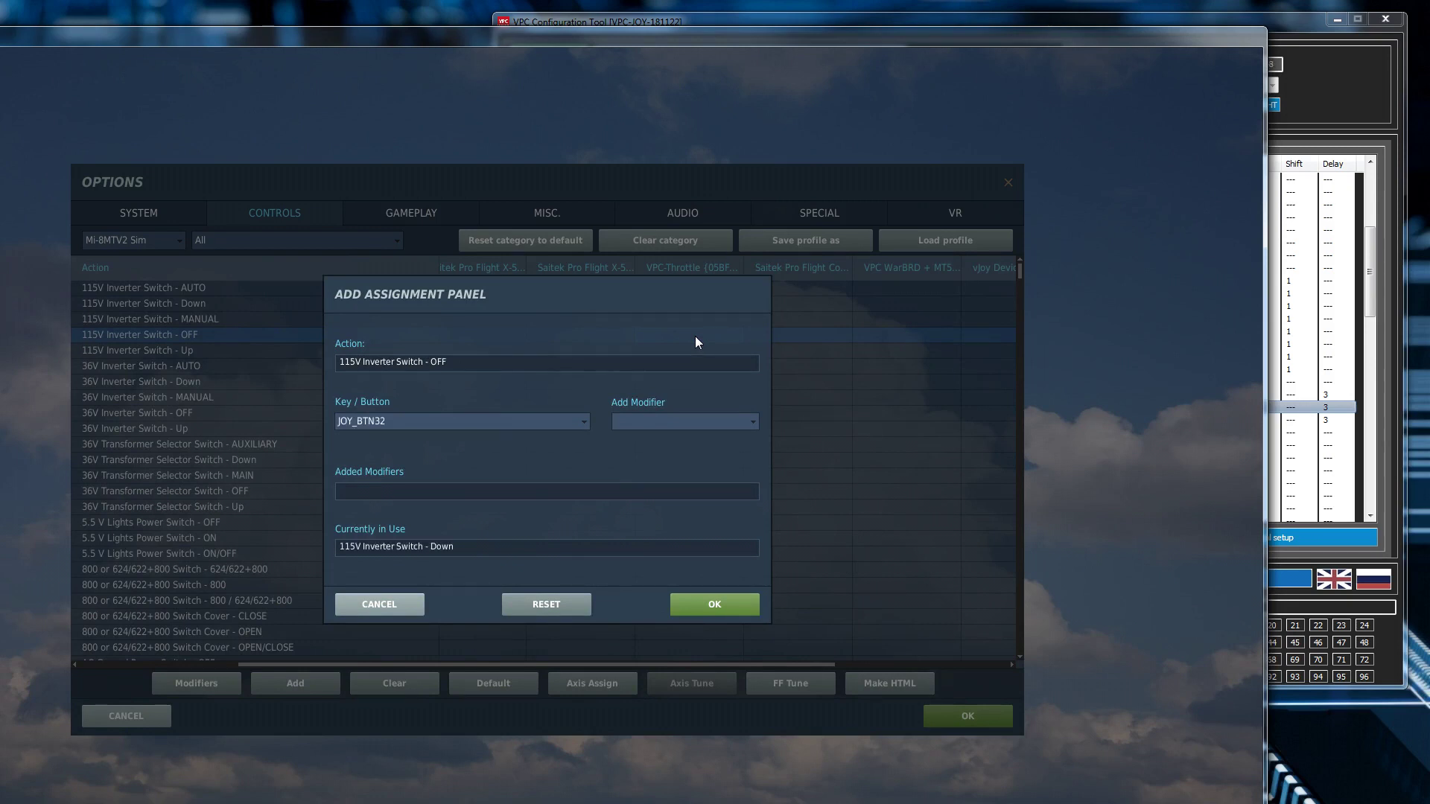
left_click(370, 599)
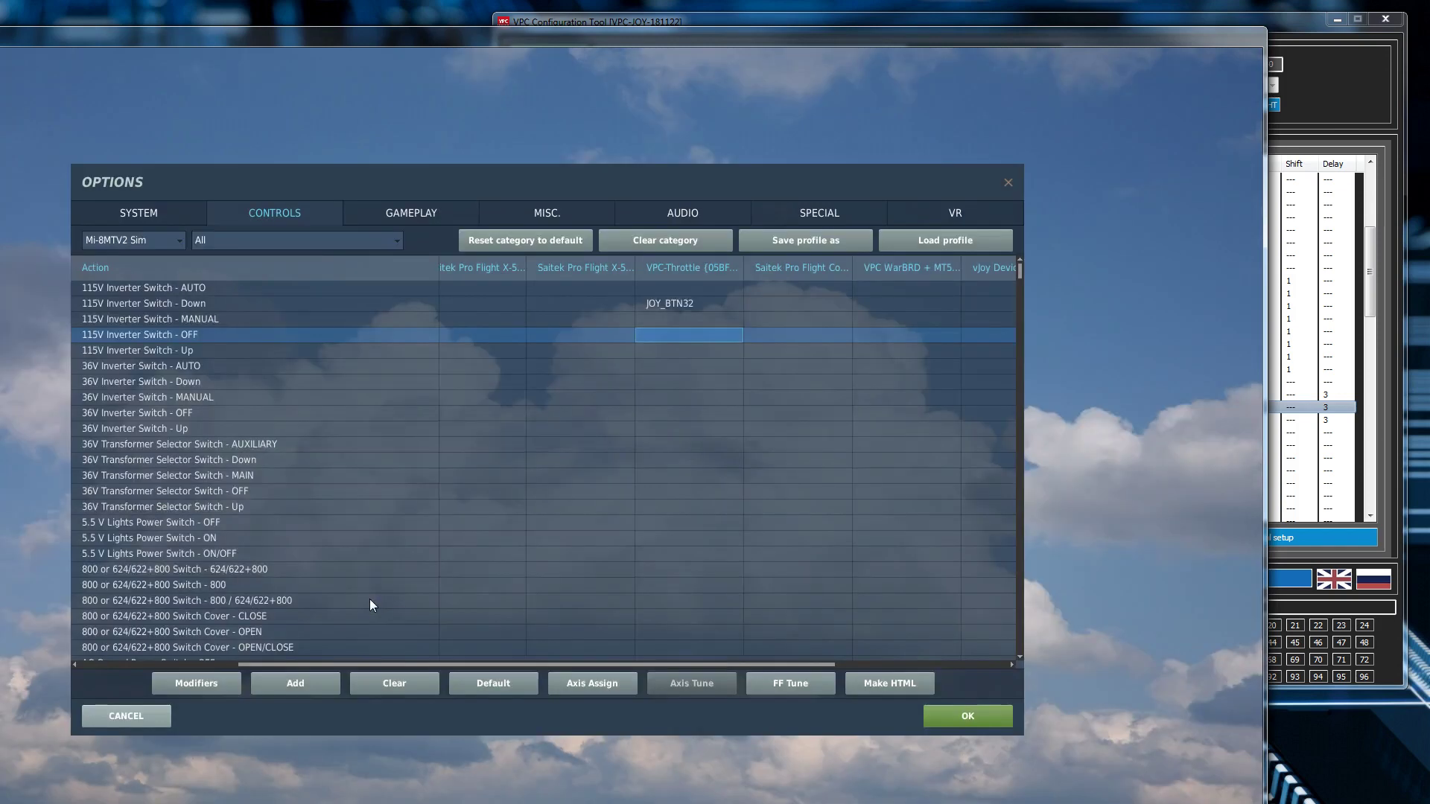
left_click(1282, 20)
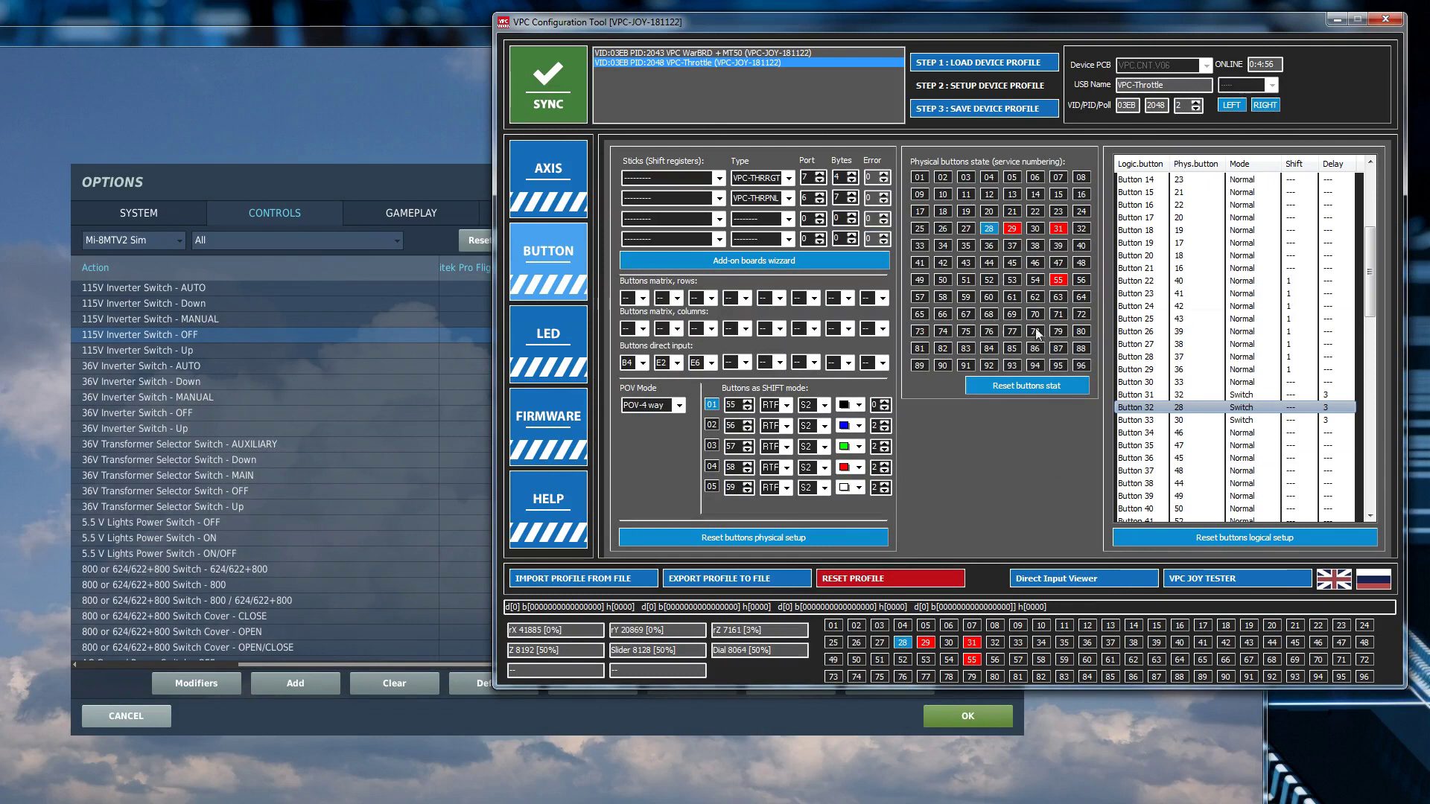
Change logical Button 32 from Switch to Normal mode, lower its delay timer, and save.
scroll(1372, 271, "down", 1)
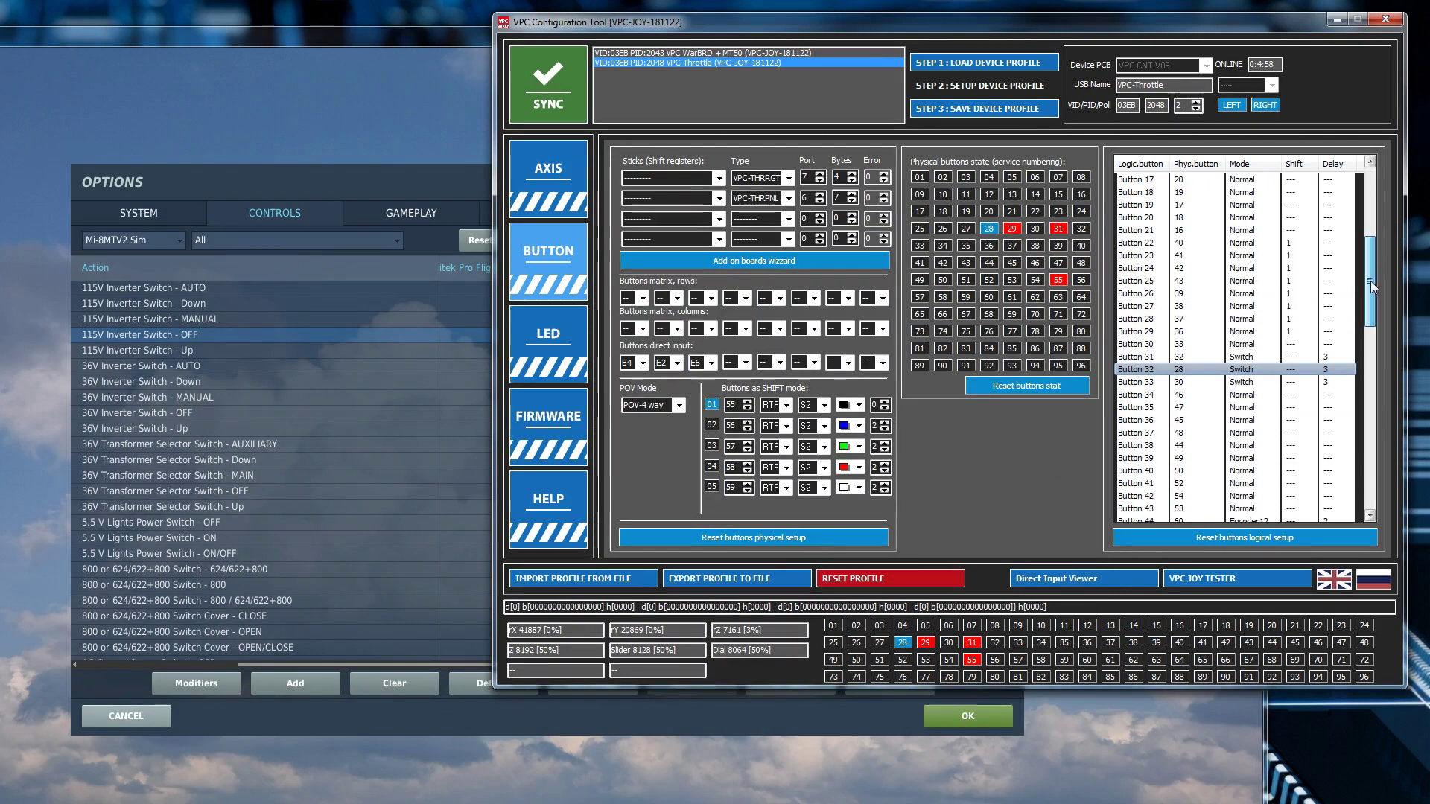
double_click(1188, 370)
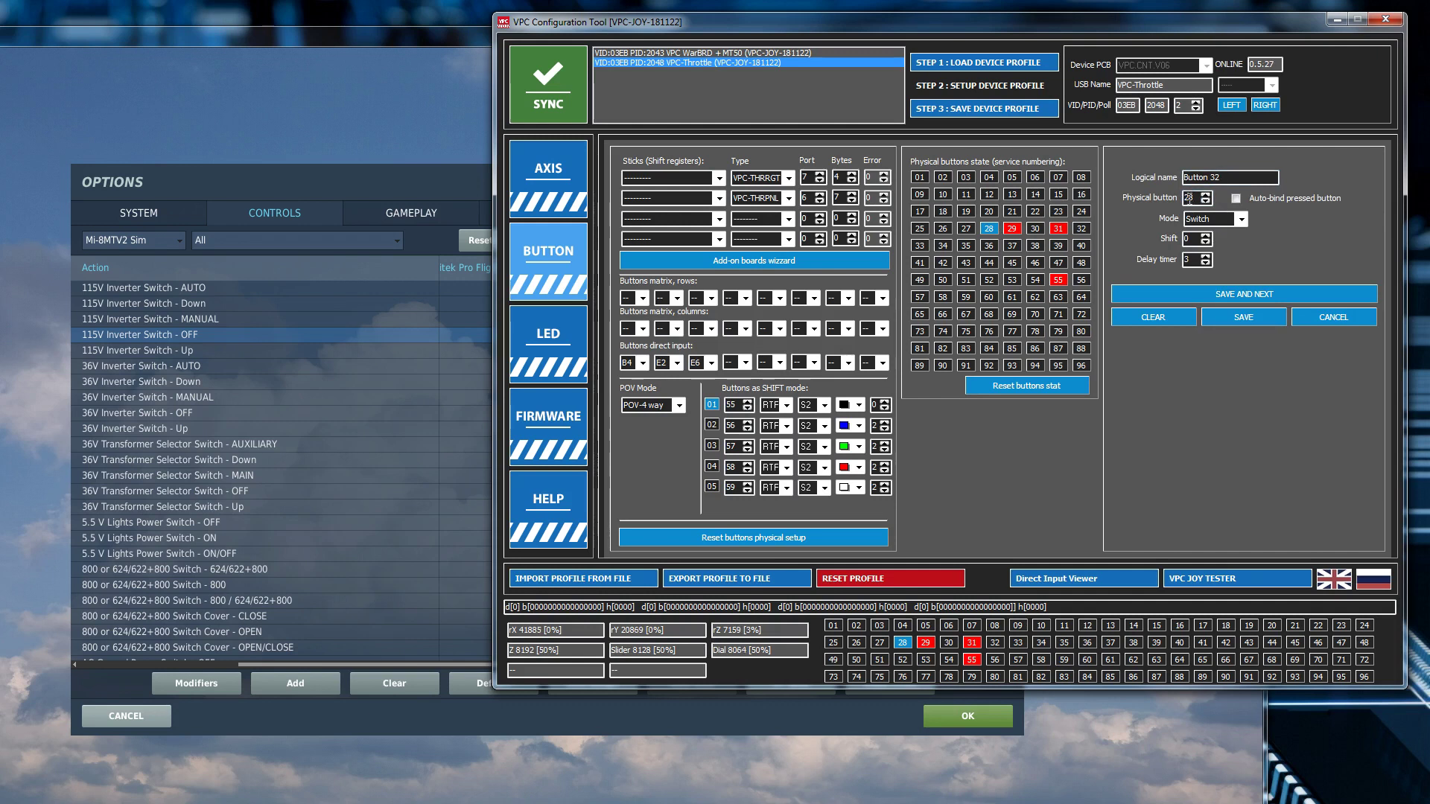
left_click(1241, 219)
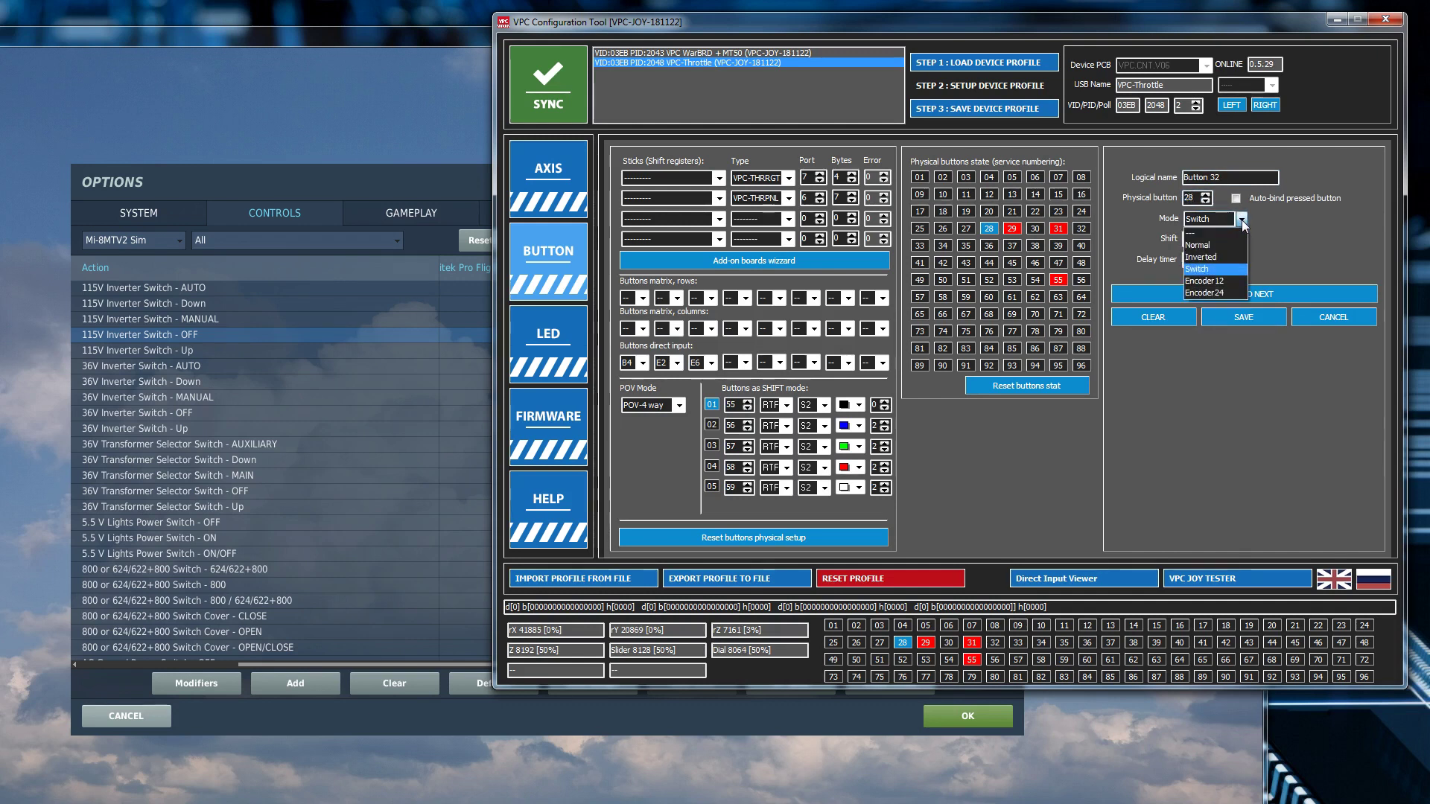
left_click(1214, 246)
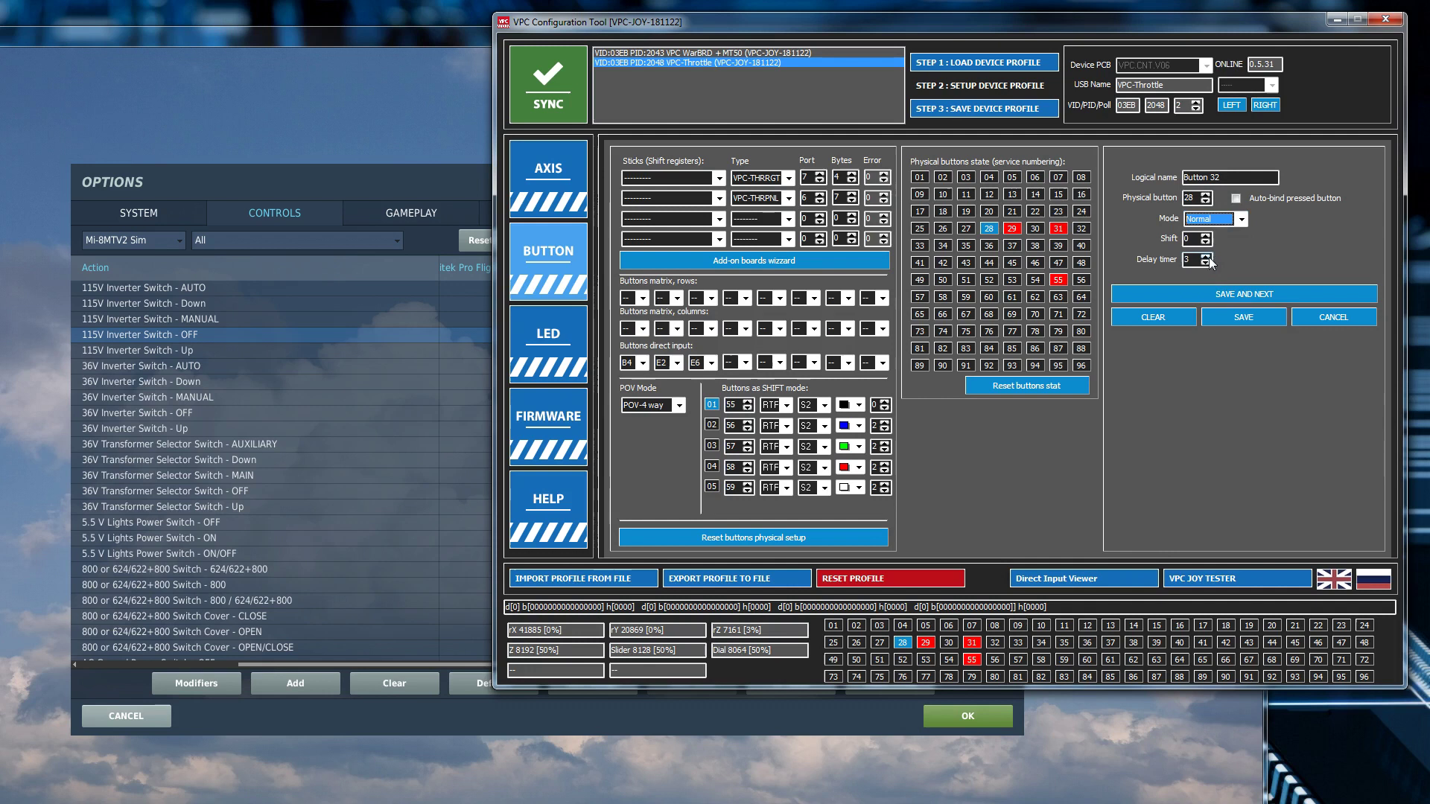
left_click(1206, 262)
left_click(1206, 262)
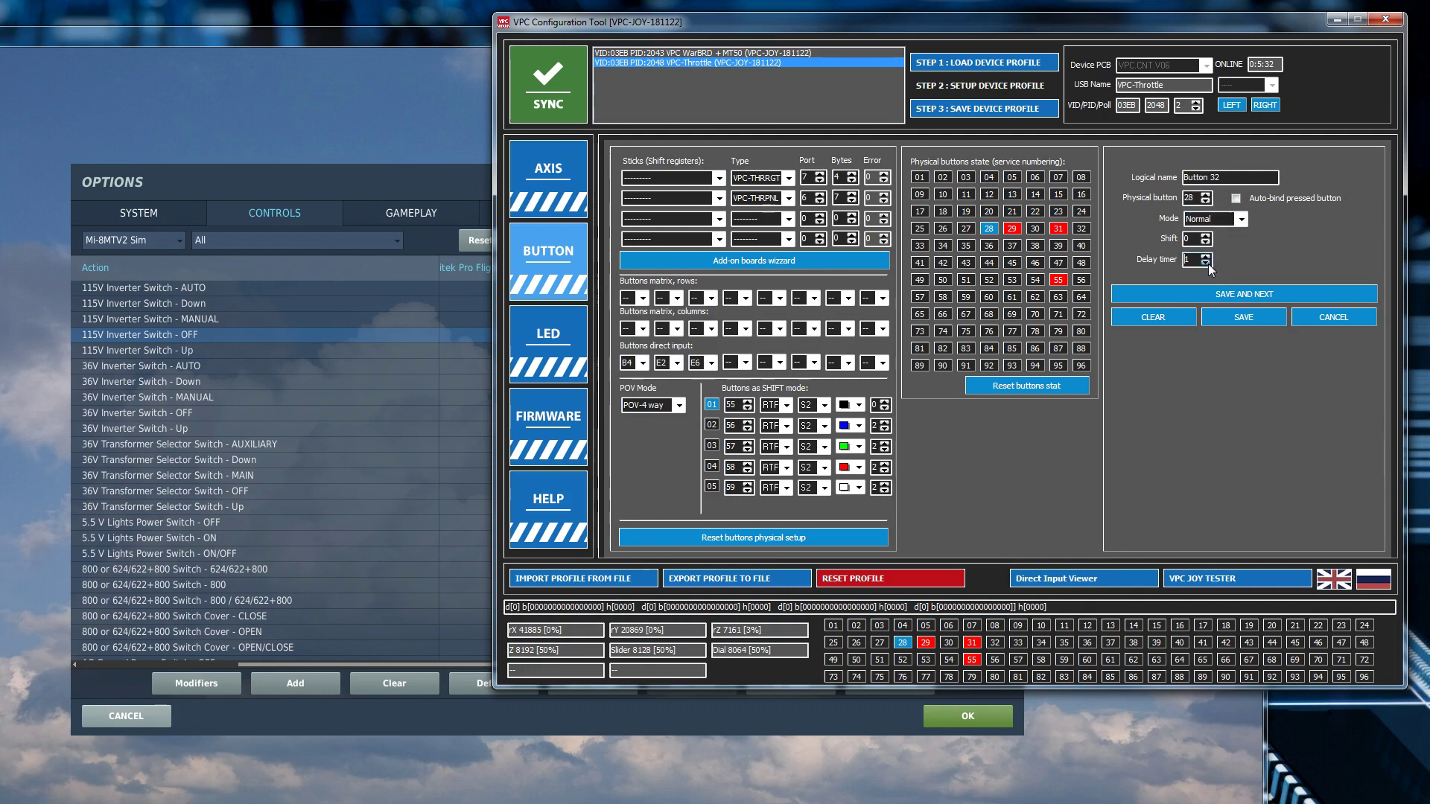
left_click(1234, 318)
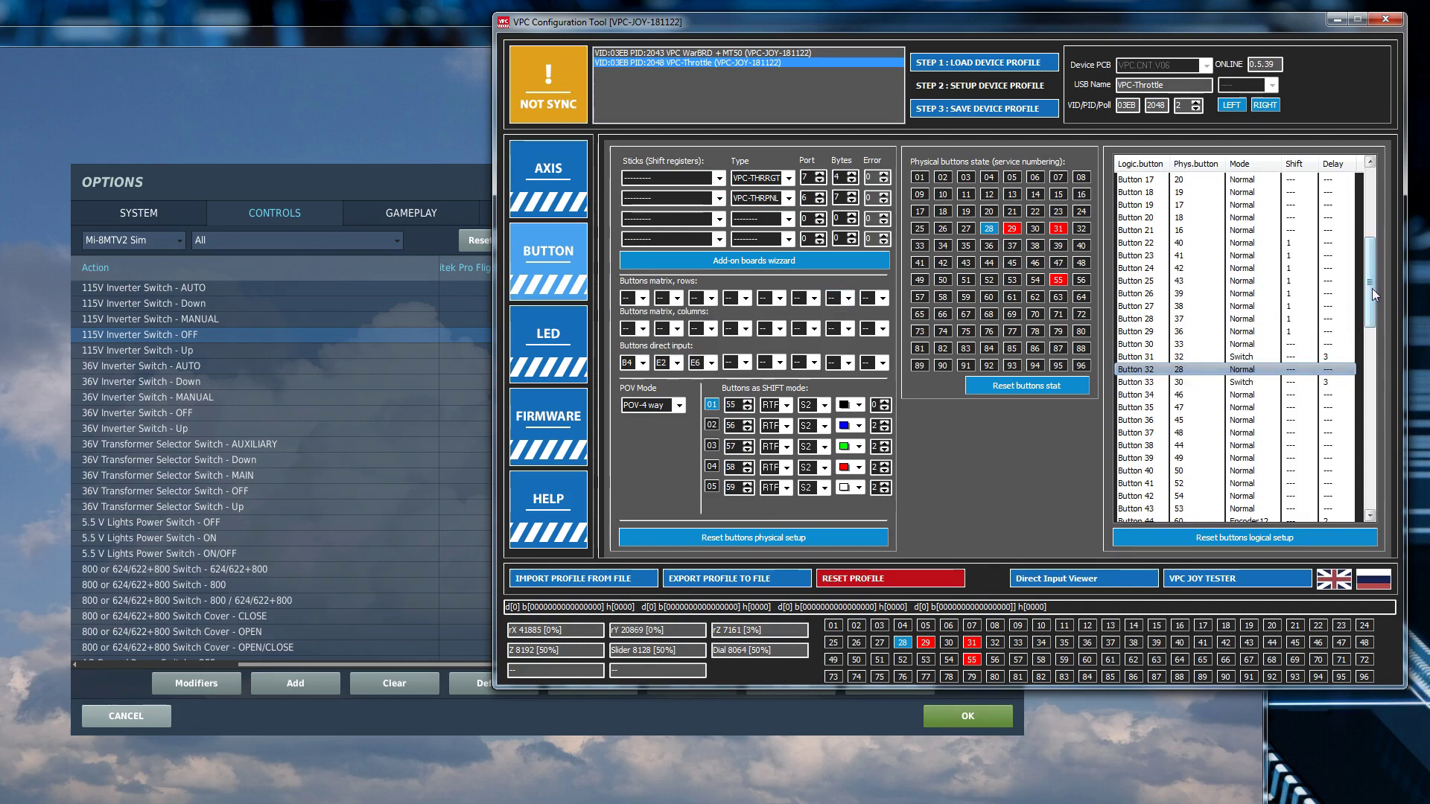
Map logical Button 82 to physical button 29 in Normal mode and save it.
left_click_drag(1372, 291, 1363, 461)
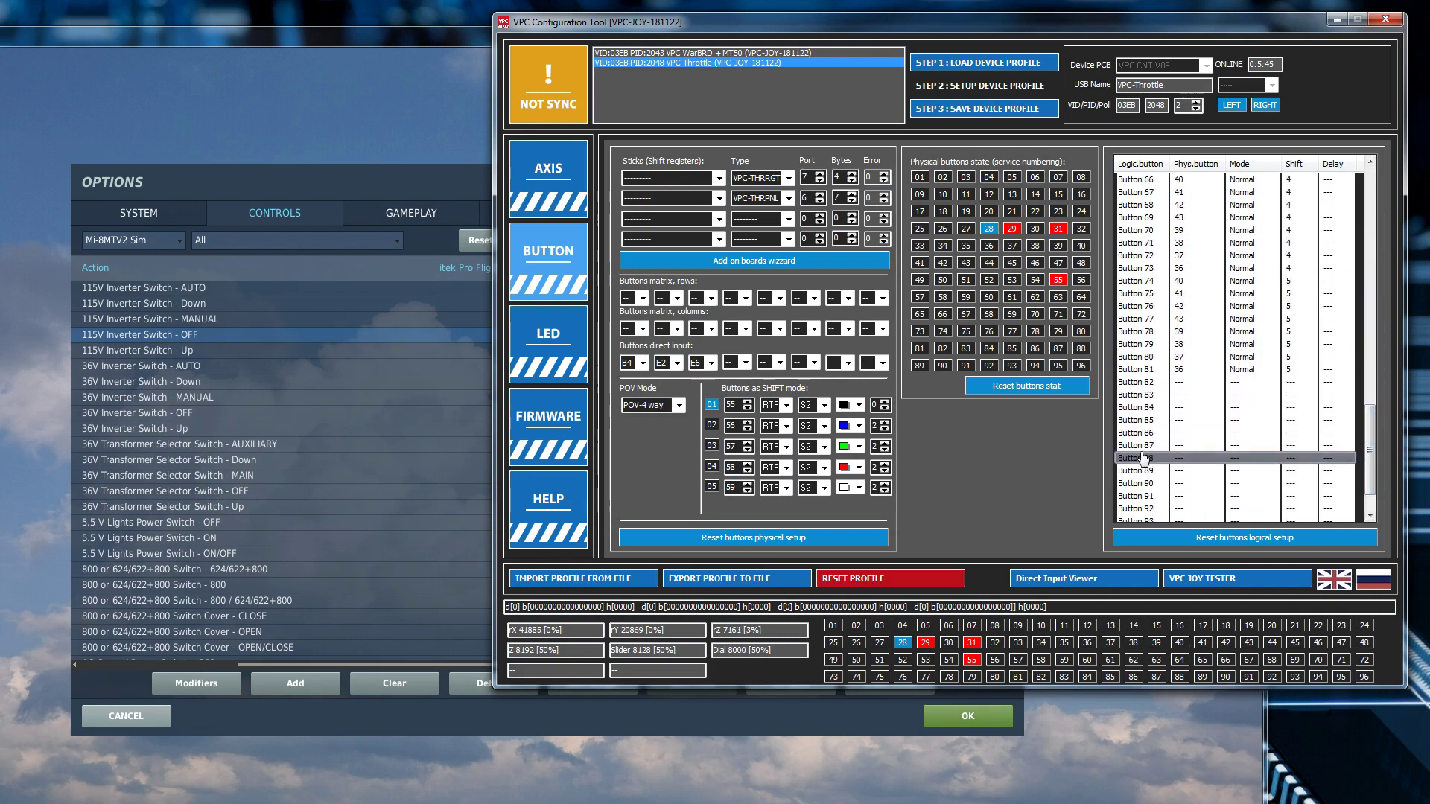
double_click(1191, 390)
double_click(1188, 198)
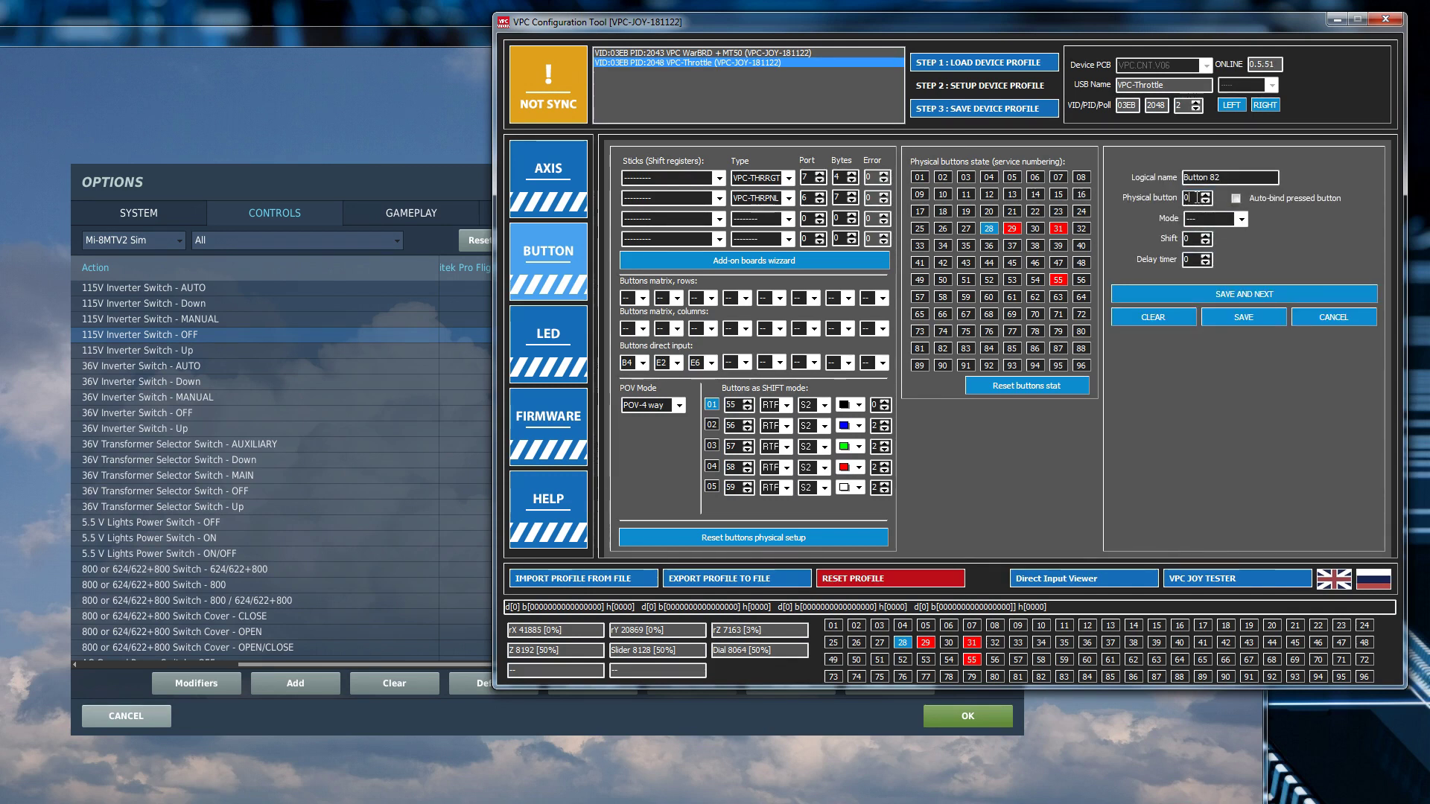
type("29")
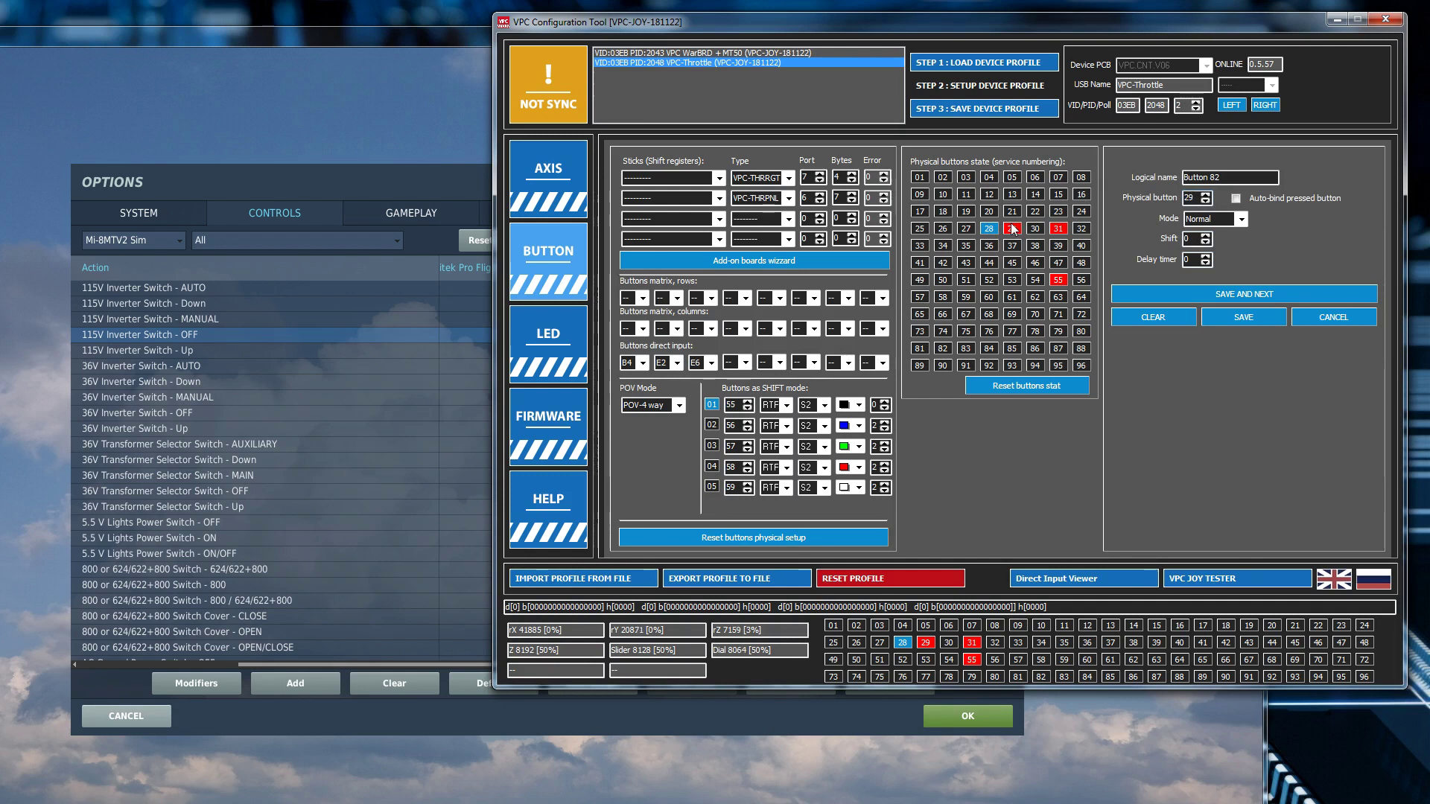
left_click(1238, 319)
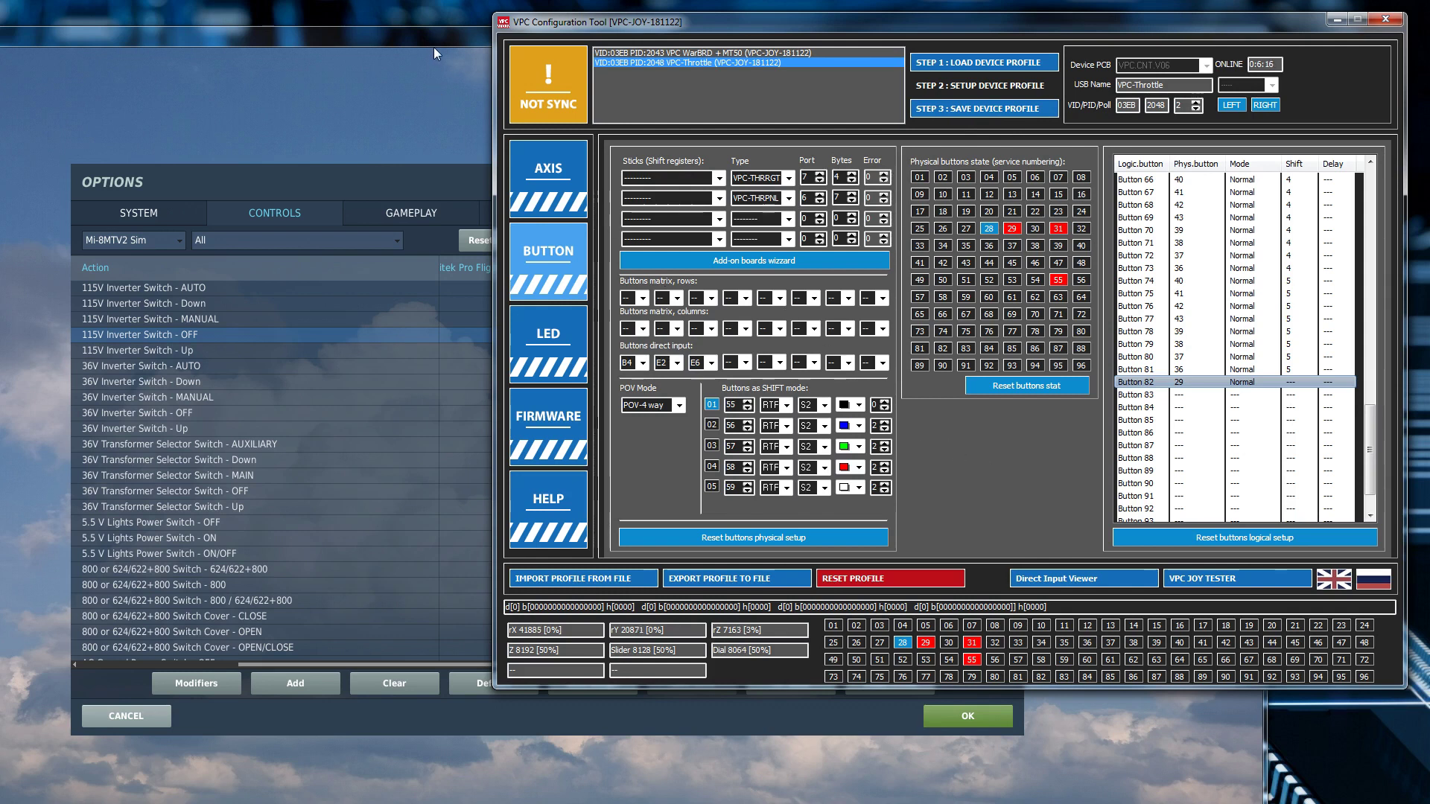
Save the device profile to the throttle's EEPROM and reload it so the device reports in sync.
key("alt+Tab")
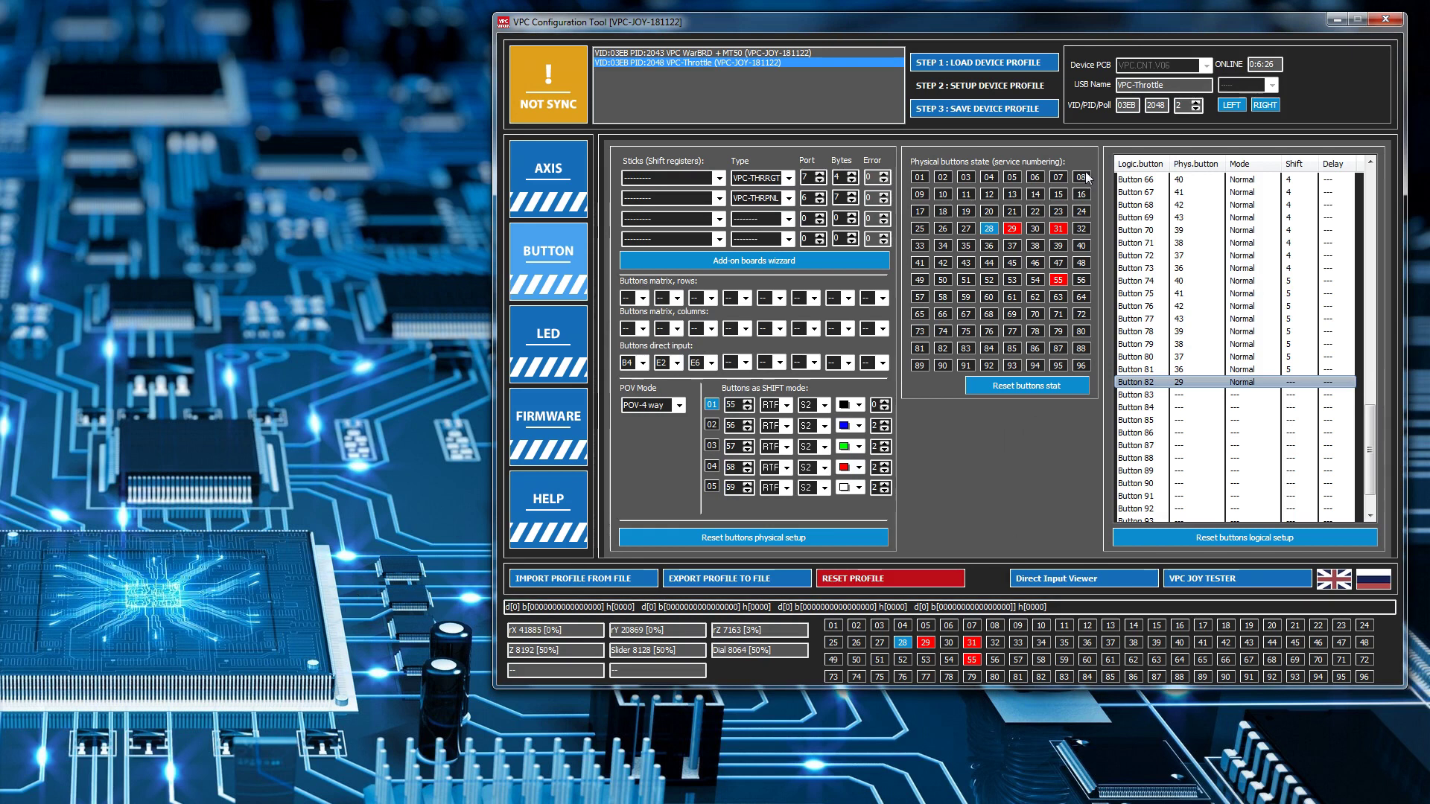
left_click(1026, 110)
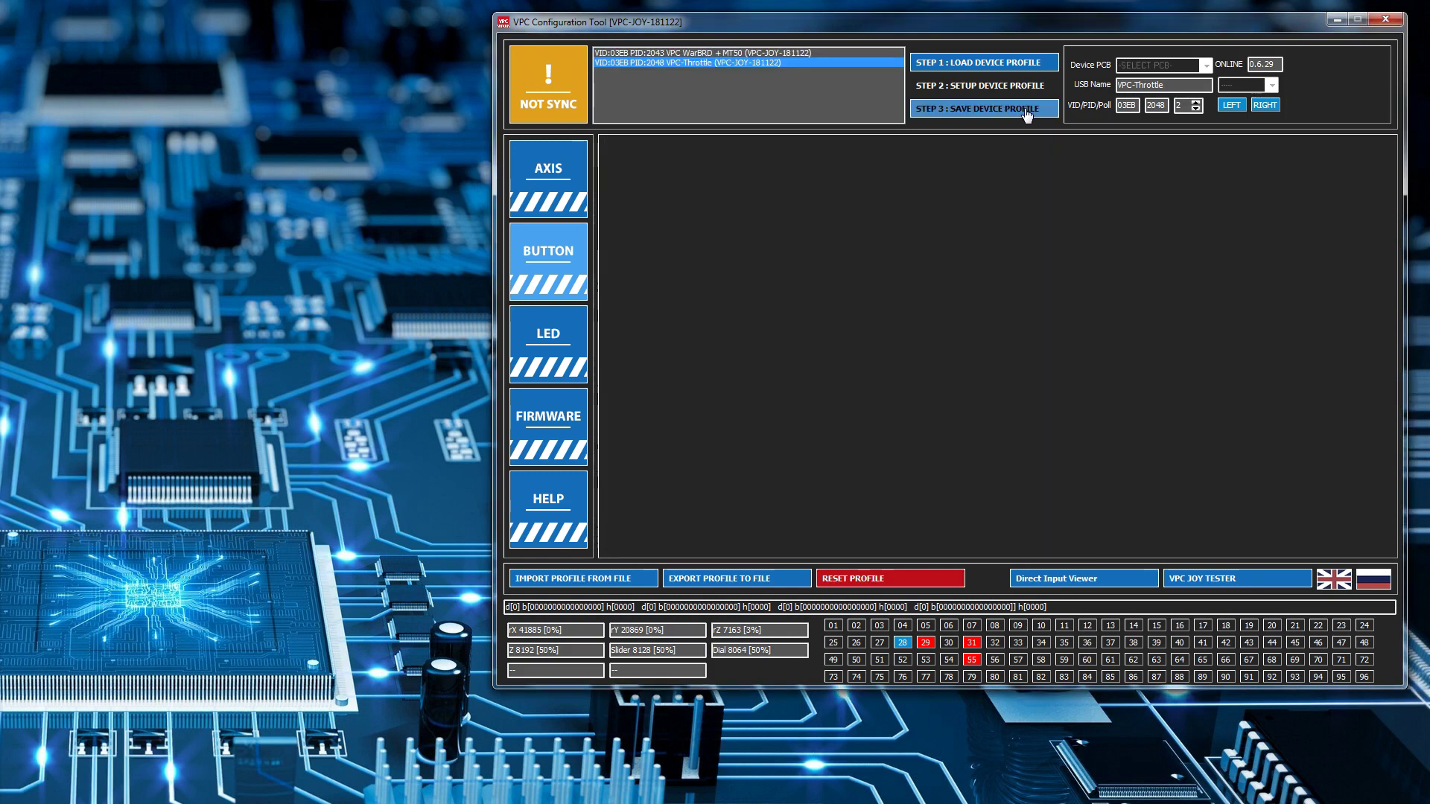
left_click(1022, 63)
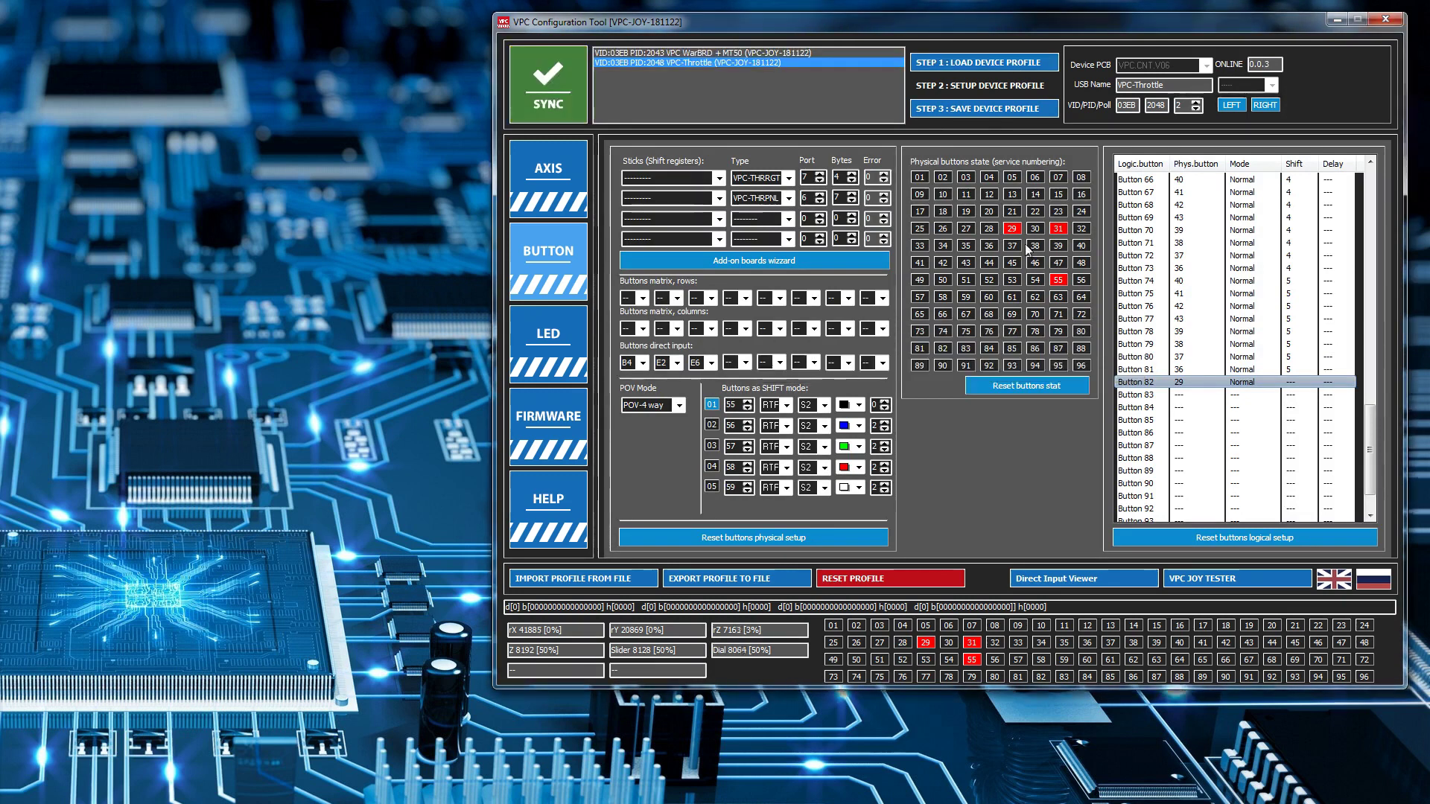
left_click(1044, 387)
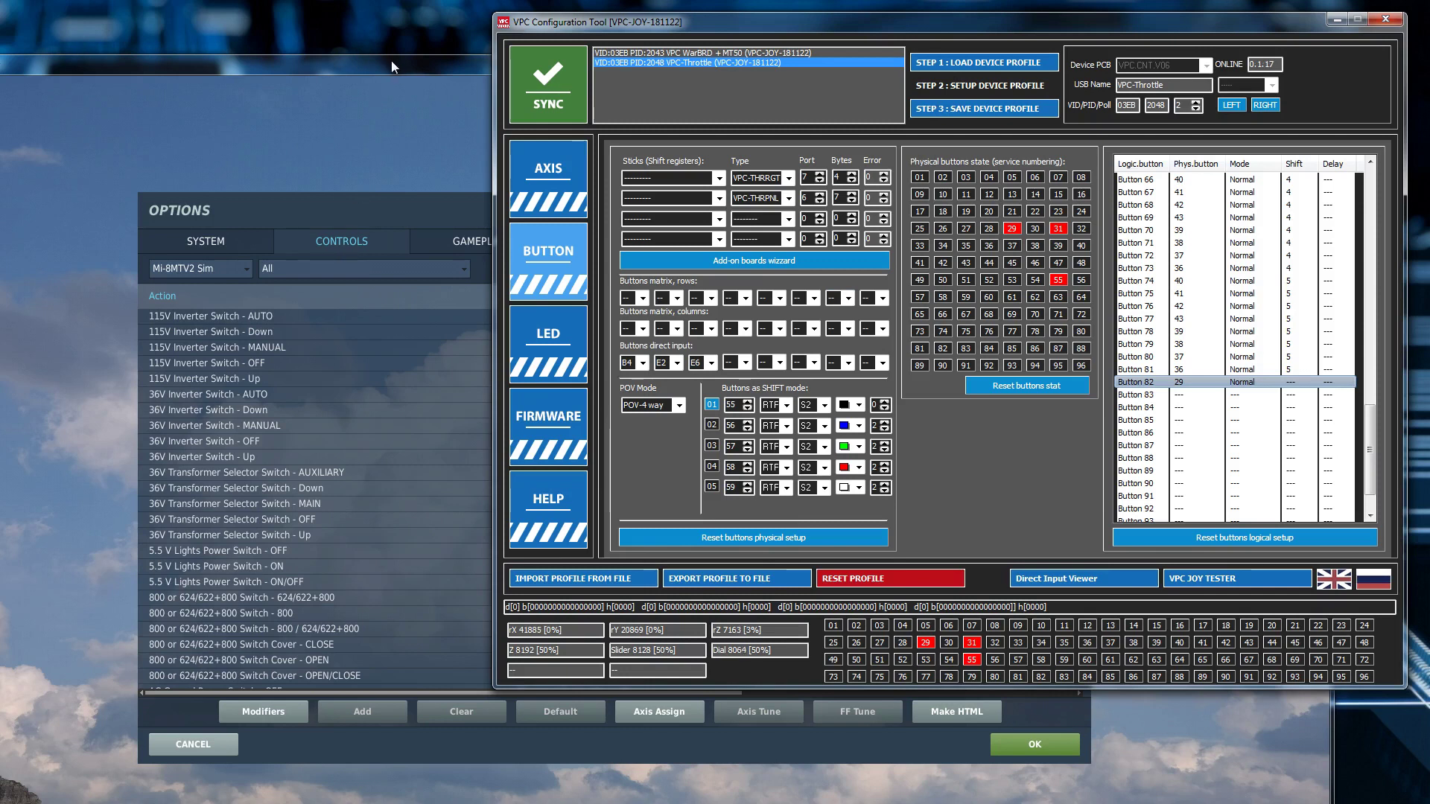
Bind JOY_BTN82 on VPC-Throttle to 115V Inverter Switch - Down.
left_click(383, 204)
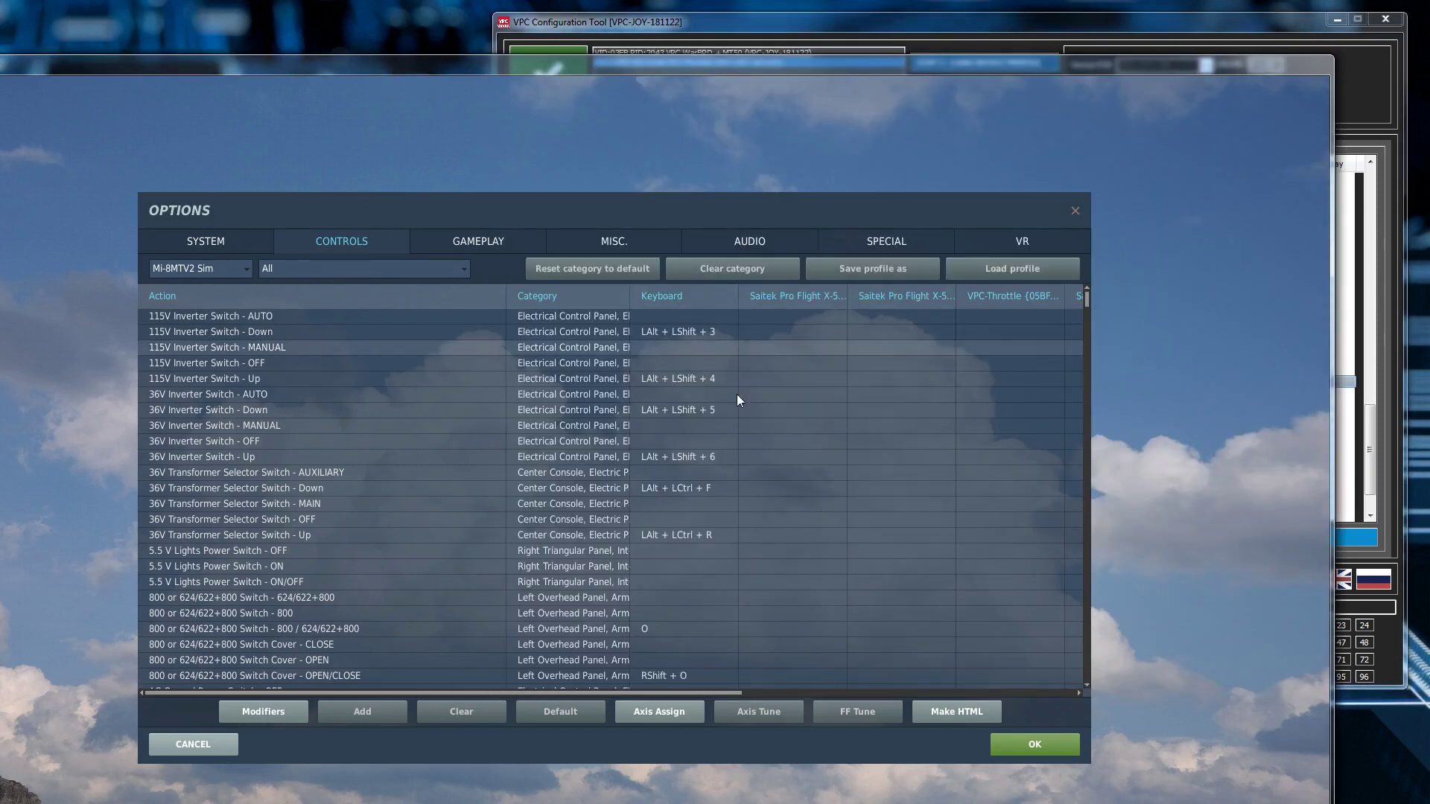
left_click_drag(704, 691, 847, 695)
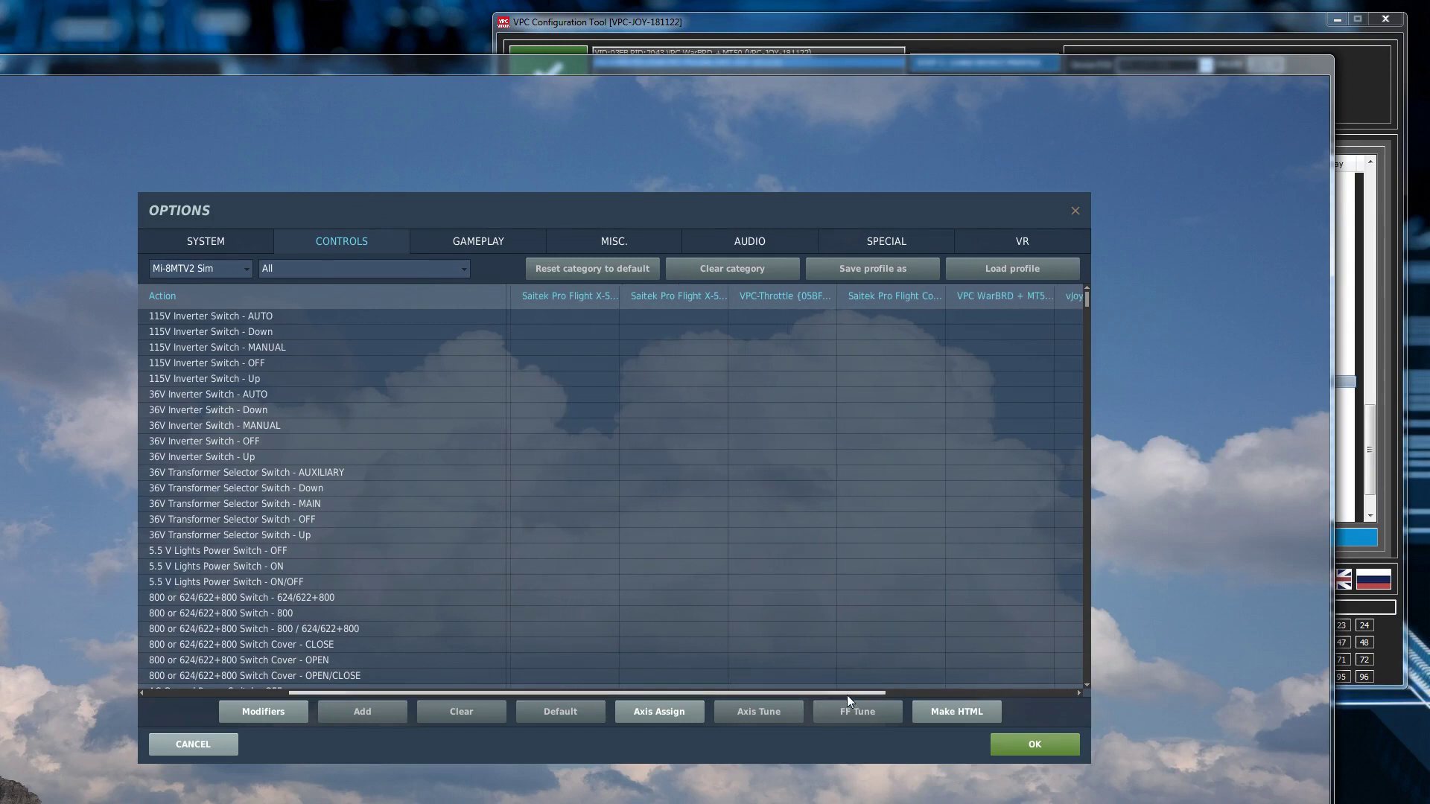
double_click(761, 336)
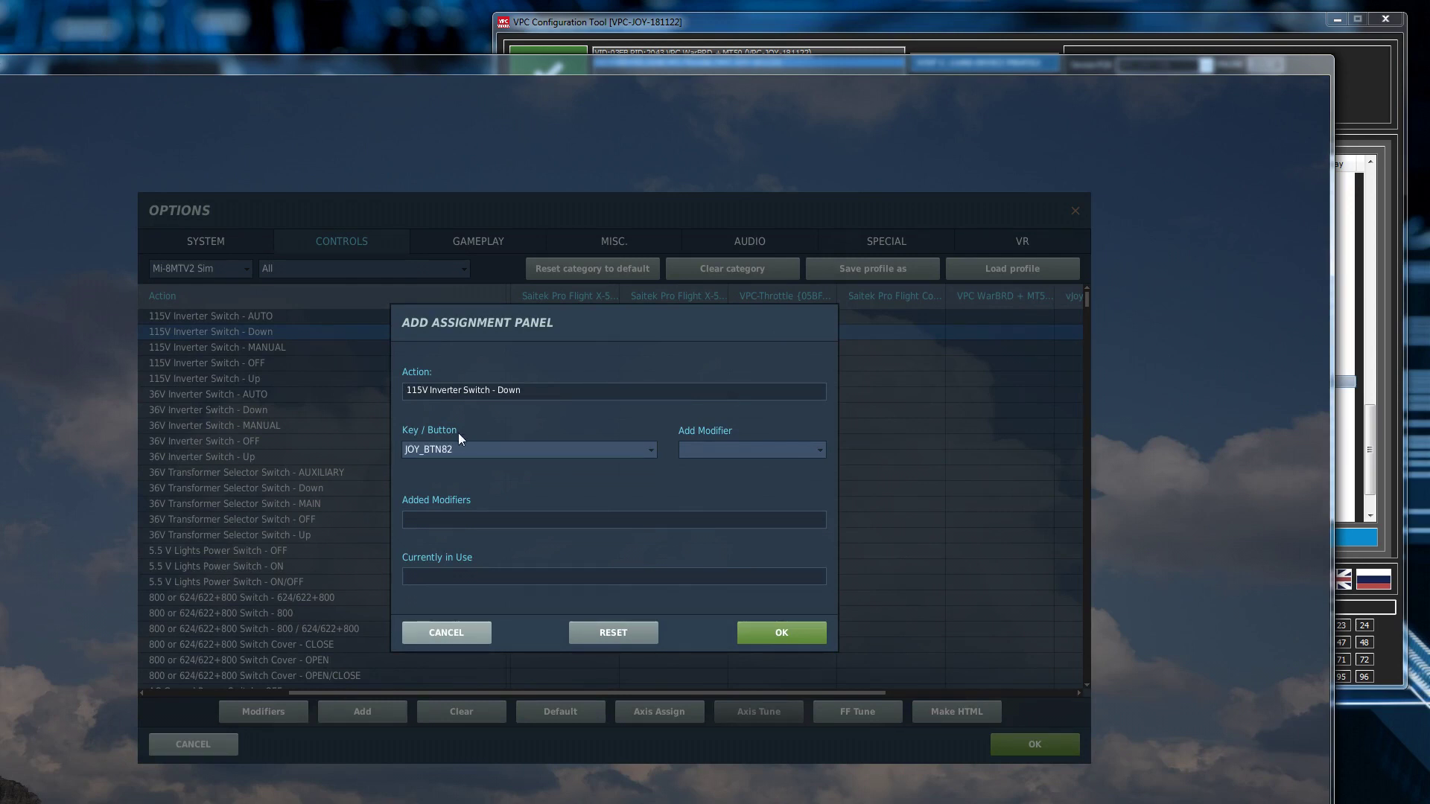
left_click(770, 632)
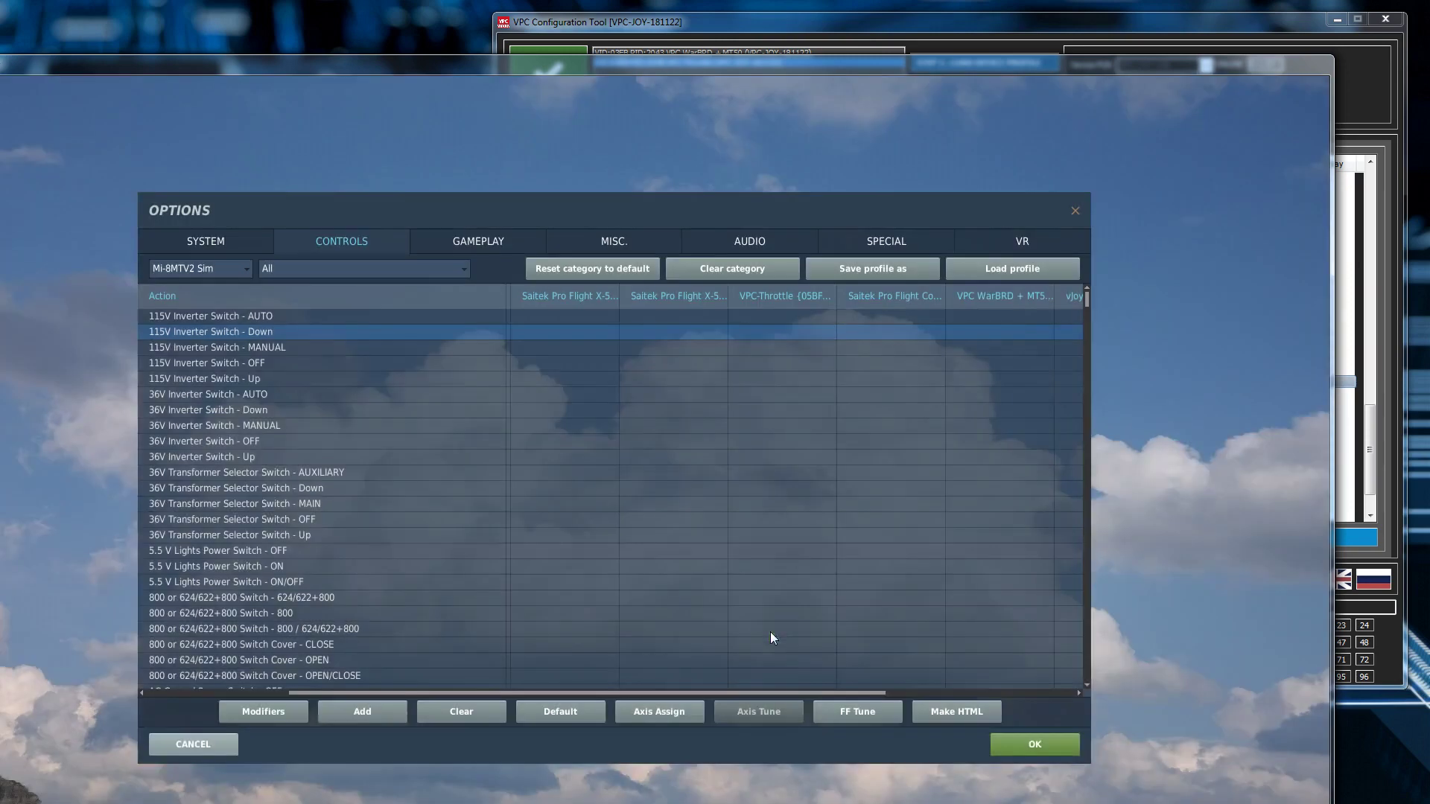
Bind JOY_BTN32 to 115V Inverter Switch - OFF and return to the VPC Configuration Tool.
double_click(768, 363)
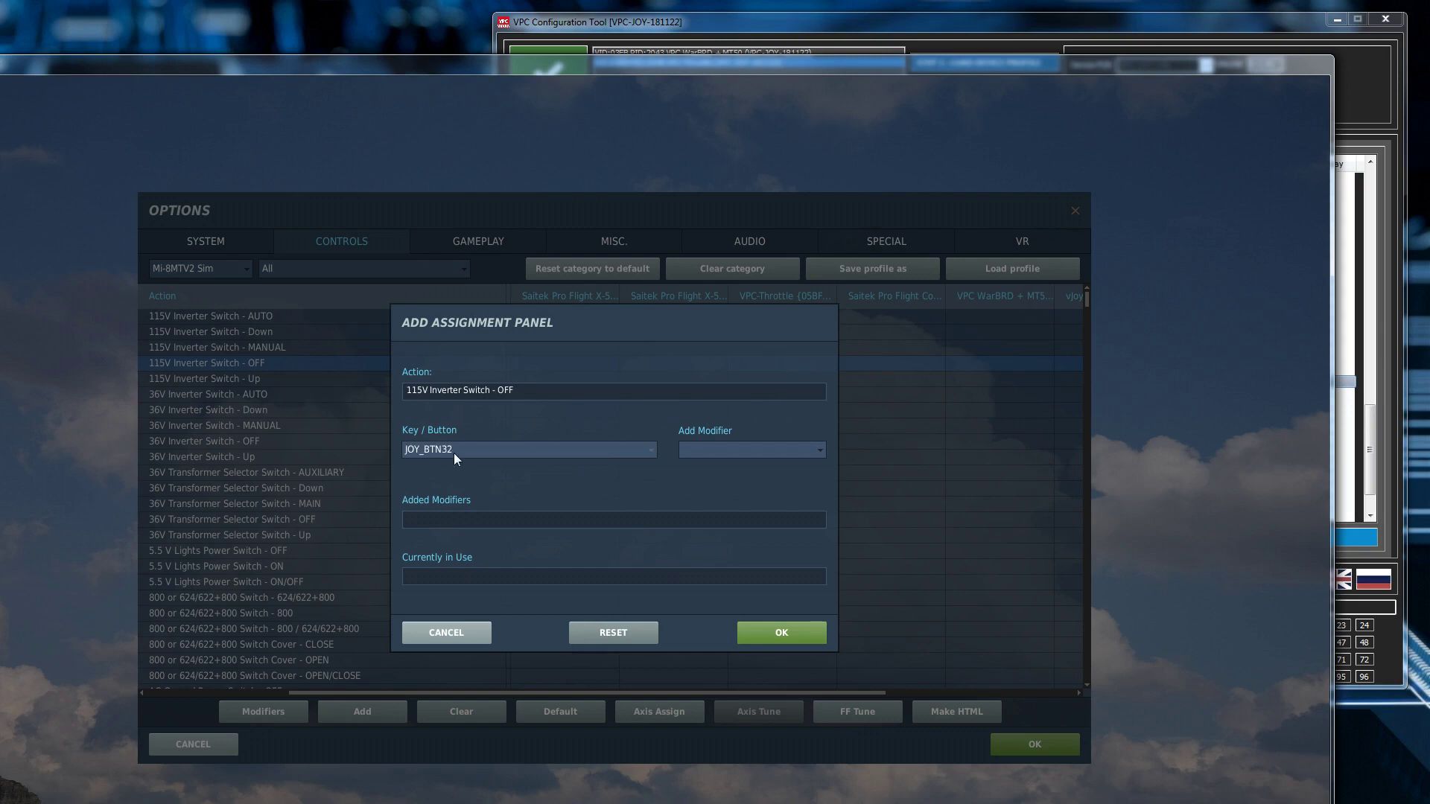
left_click(782, 633)
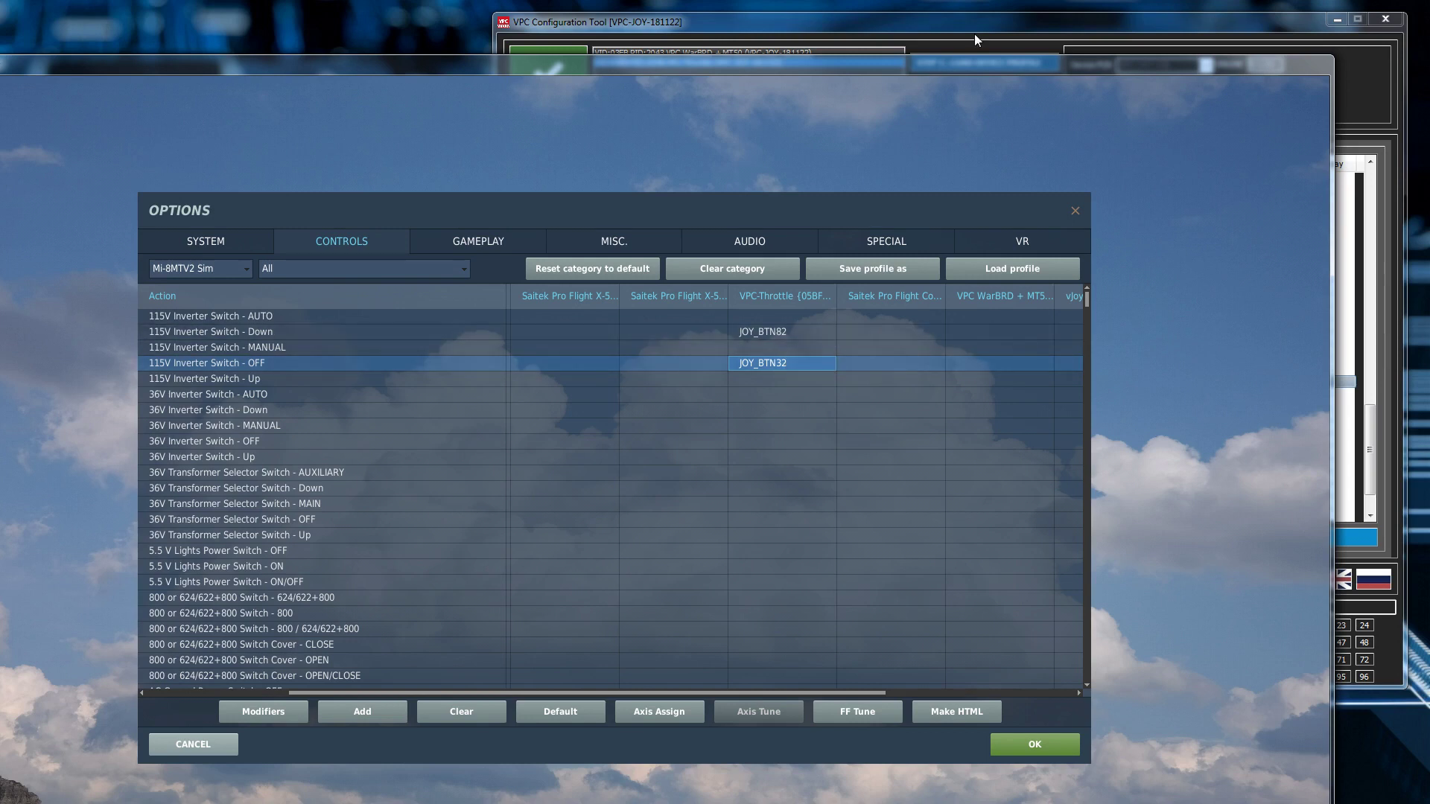
left_click(983, 63)
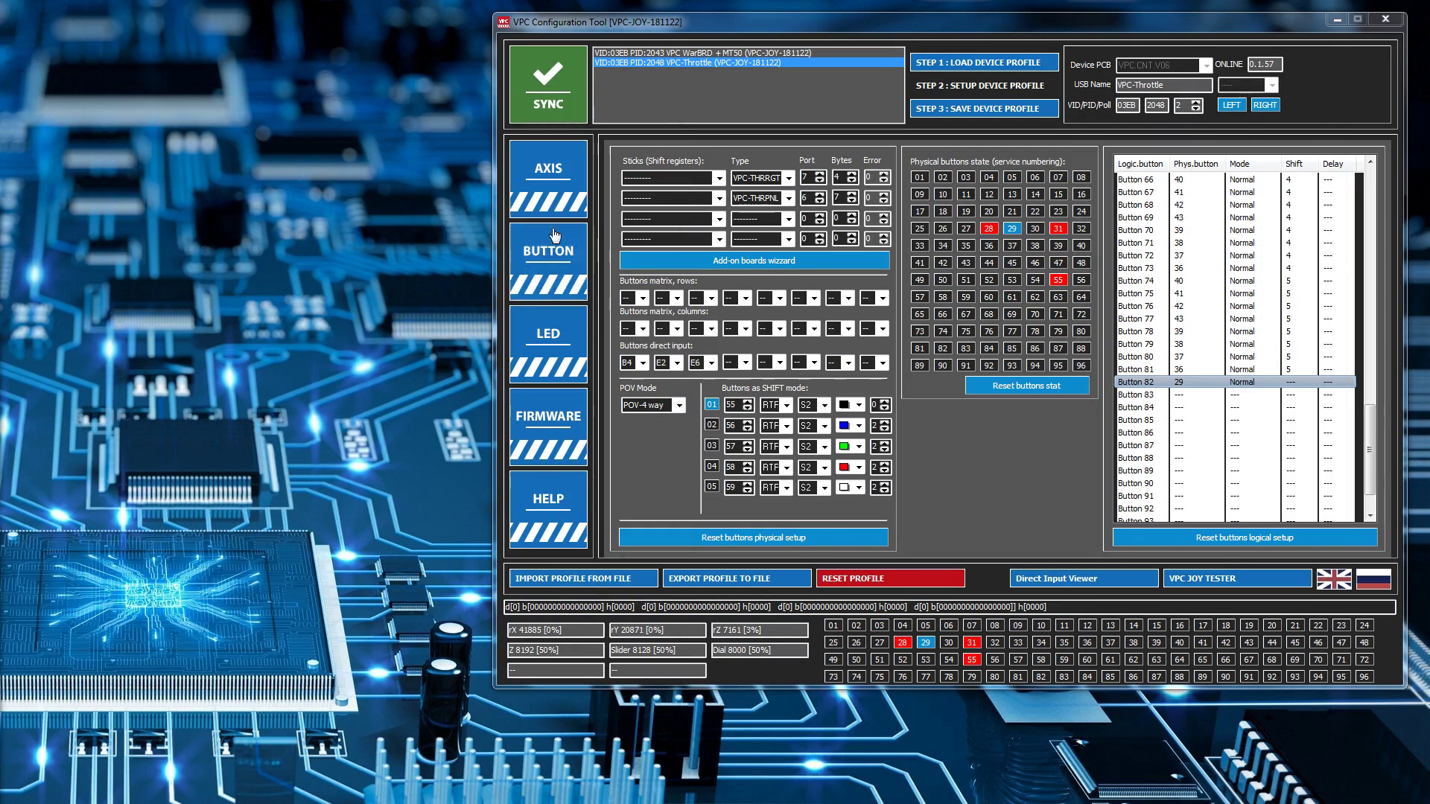
left_click(1020, 386)
left_click_drag(1369, 447, 1375, 315)
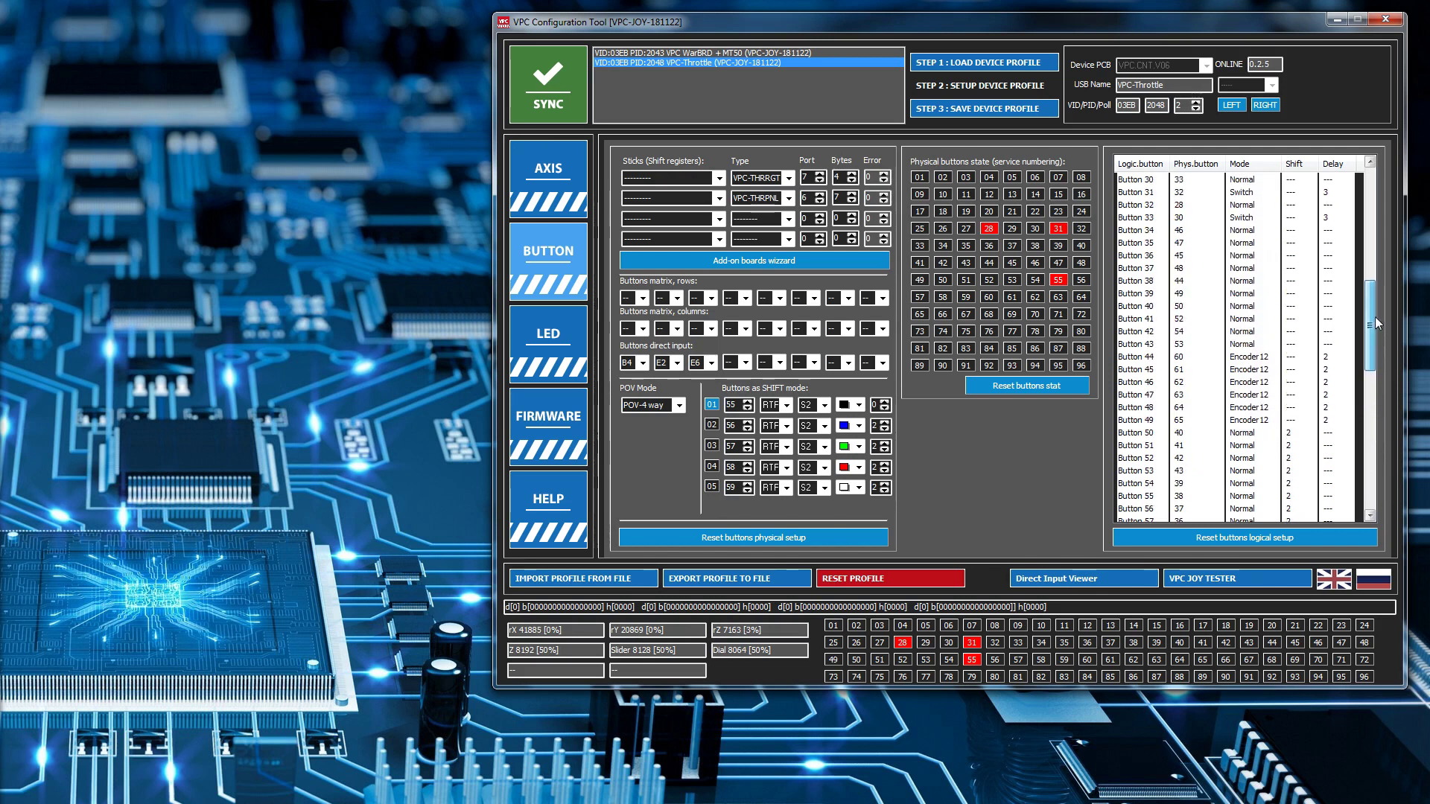
left_click(1259, 194)
left_click(1258, 218)
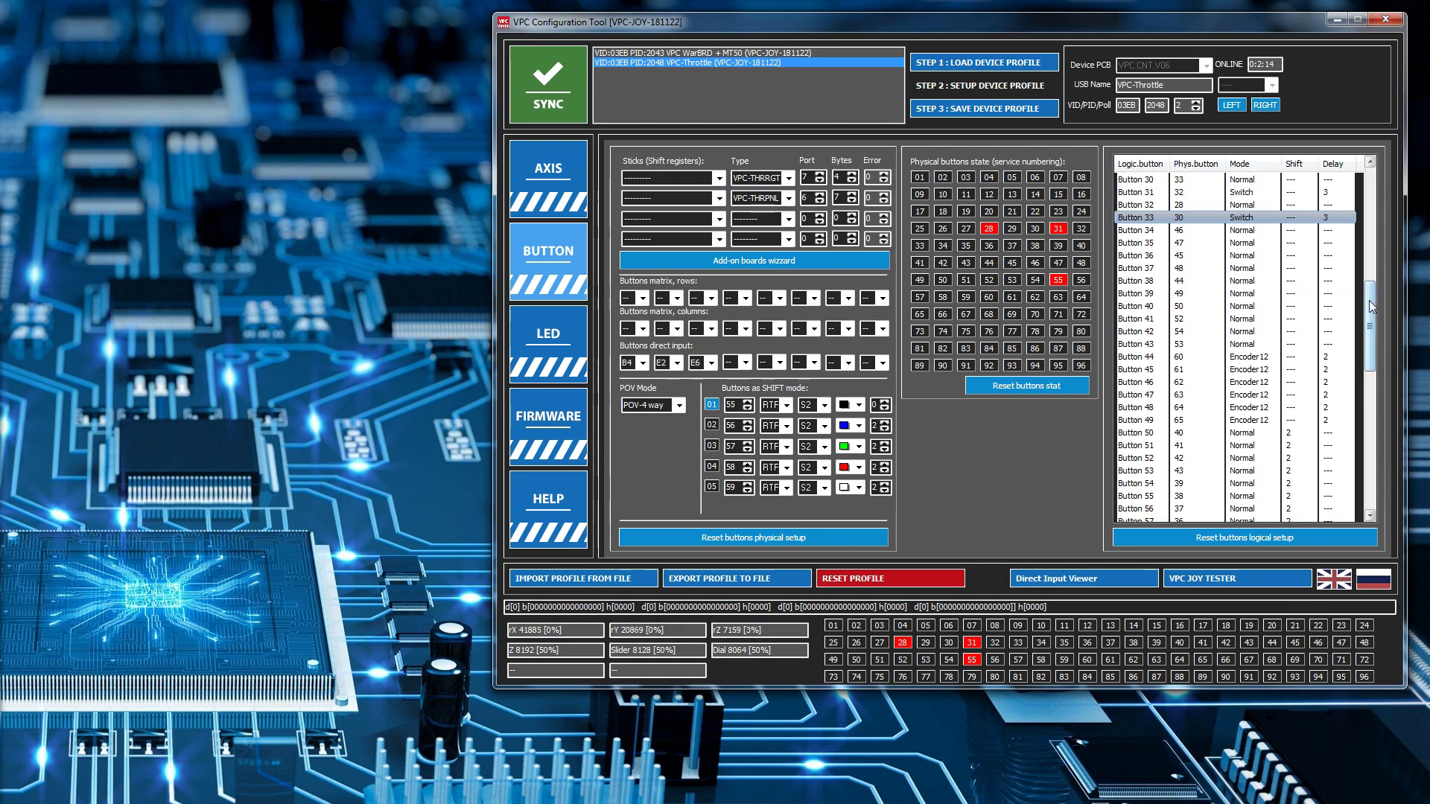
left_click_drag(1369, 305, 1369, 425)
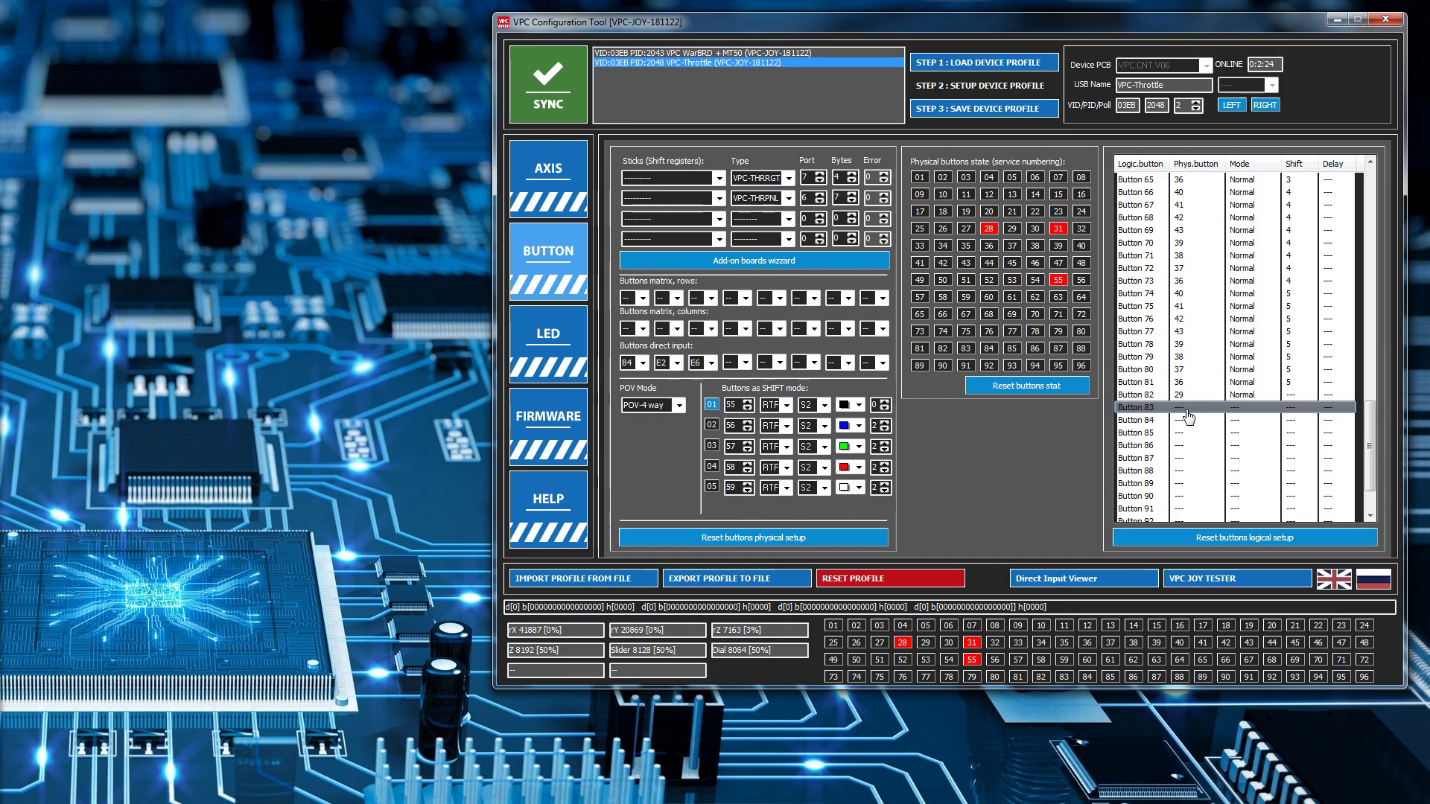
left_click(998, 112)
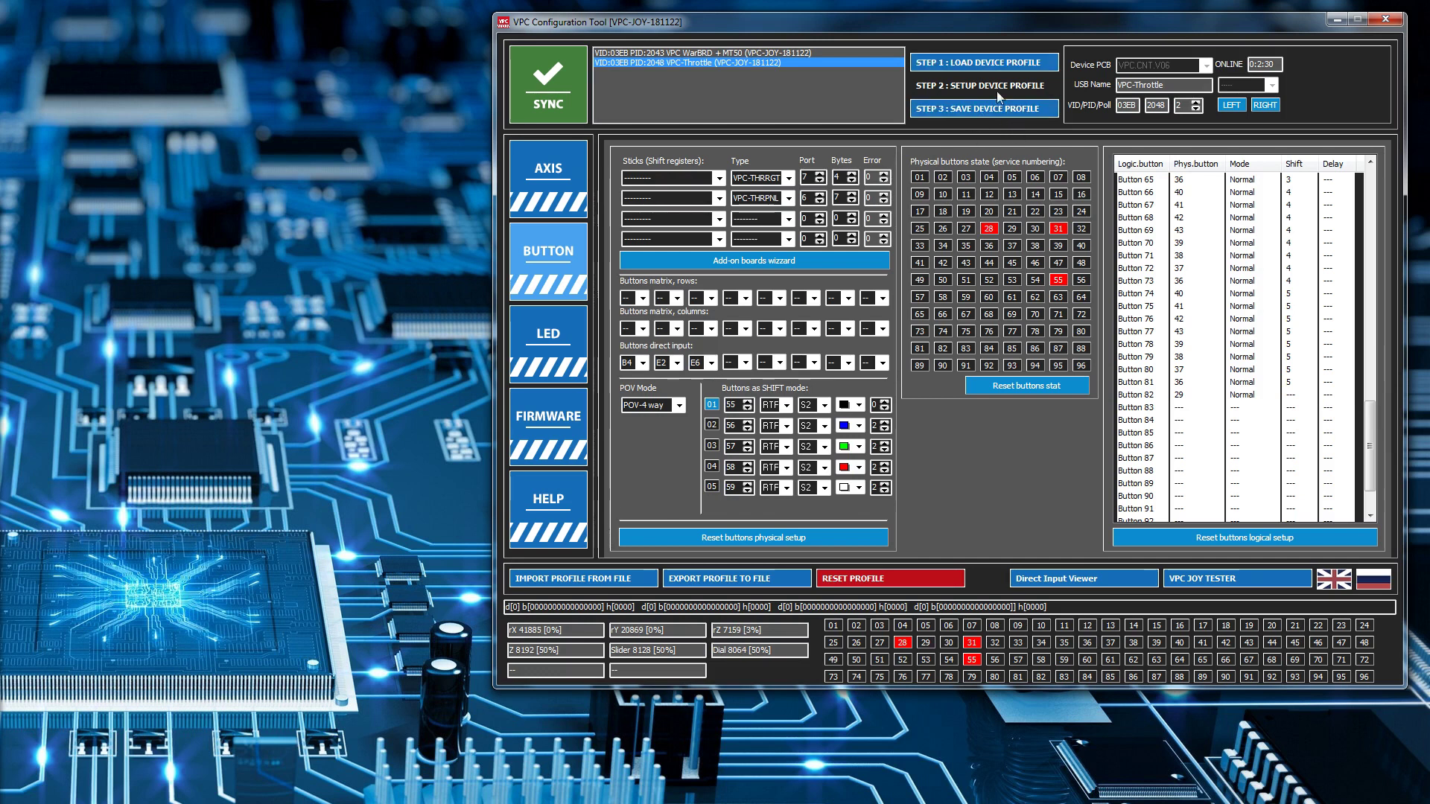